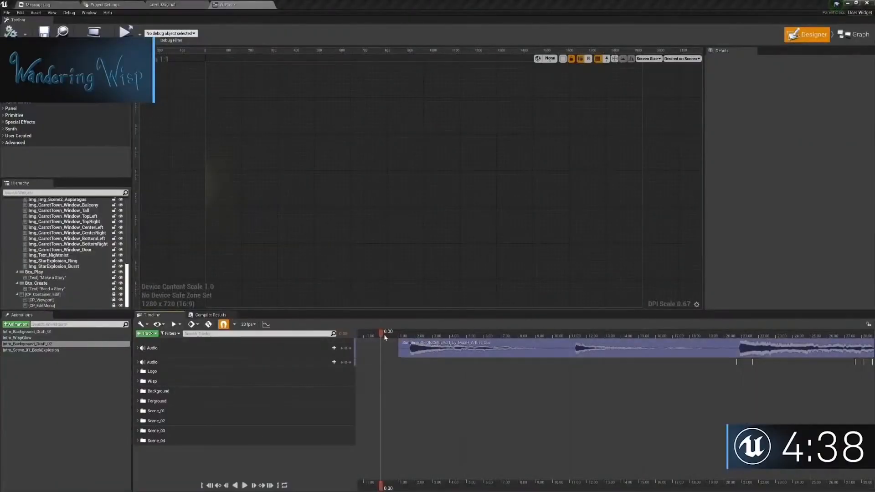
Step: Preview the intro animation up to 21.80 and duplicate the Img_Wisp_Orb image in the widget hierarchy
key("space")
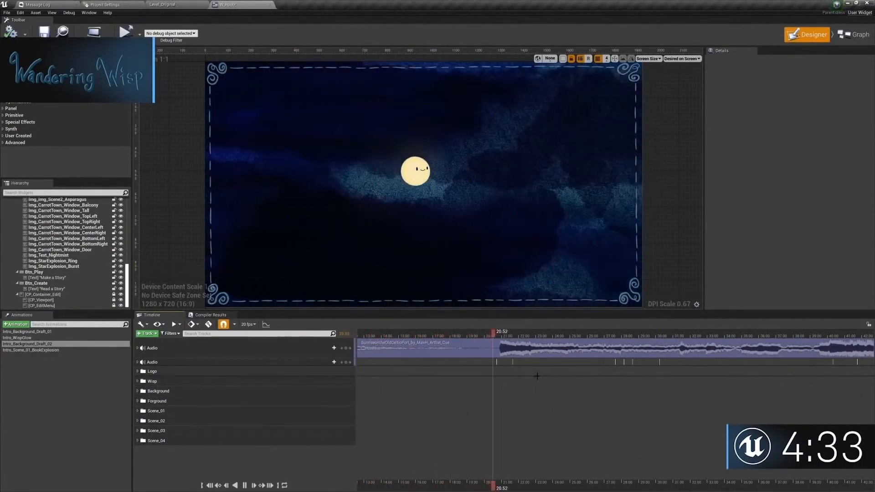
key("space")
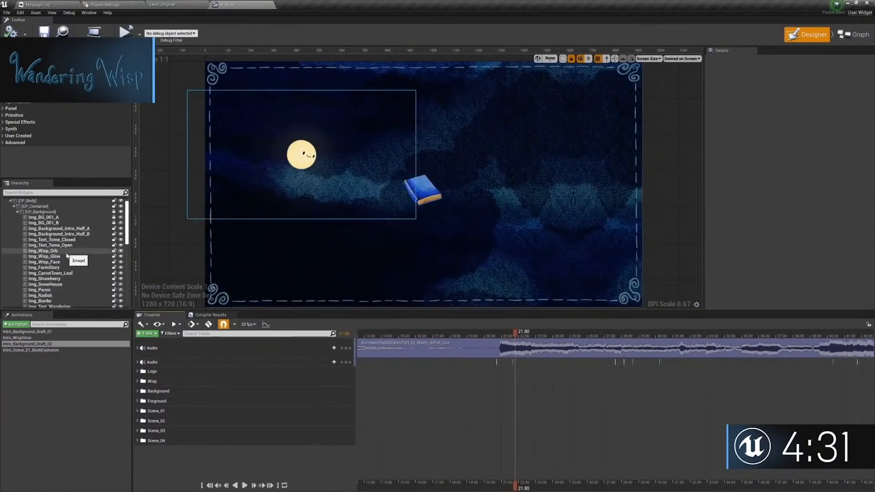
left_click(55, 252)
right_click(55, 254)
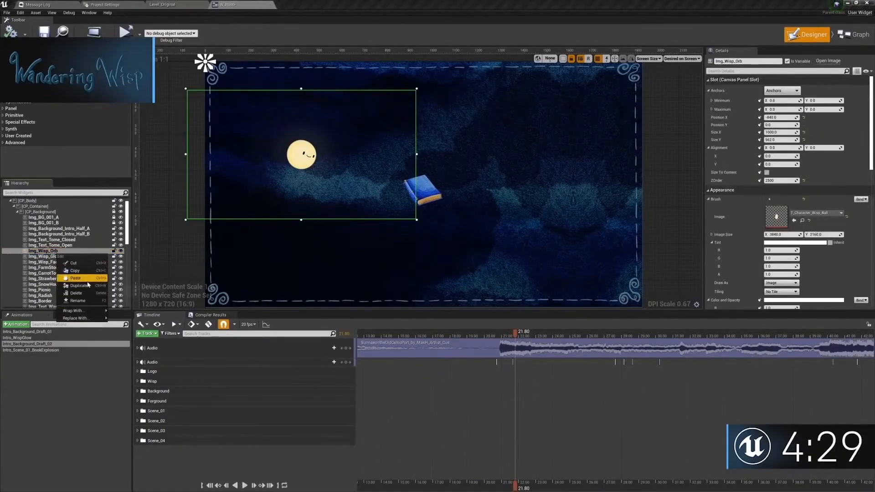
left_click(73, 283)
left_click_drag(128, 232, 129, 257)
left_click(782, 91)
left_click(822, 153)
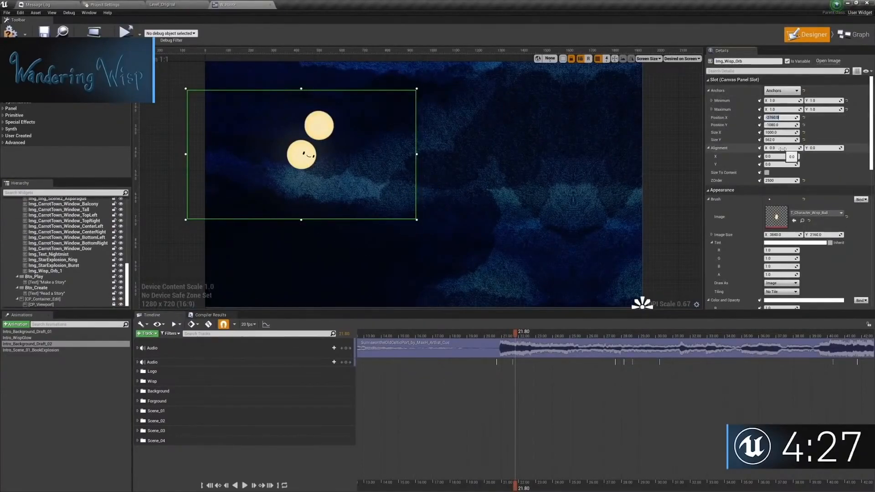
type("0")
left_click(780, 125)
type("0")
right_click_drag(542, 157, 591, 221)
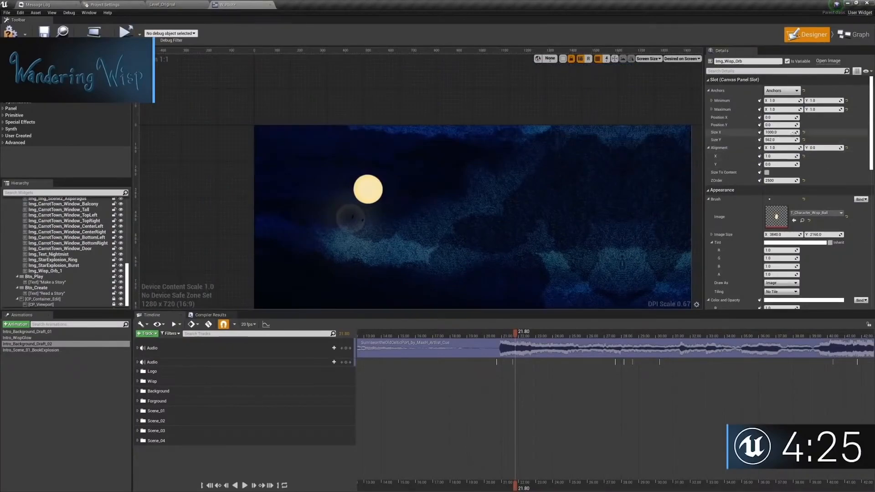
left_click(70, 270)
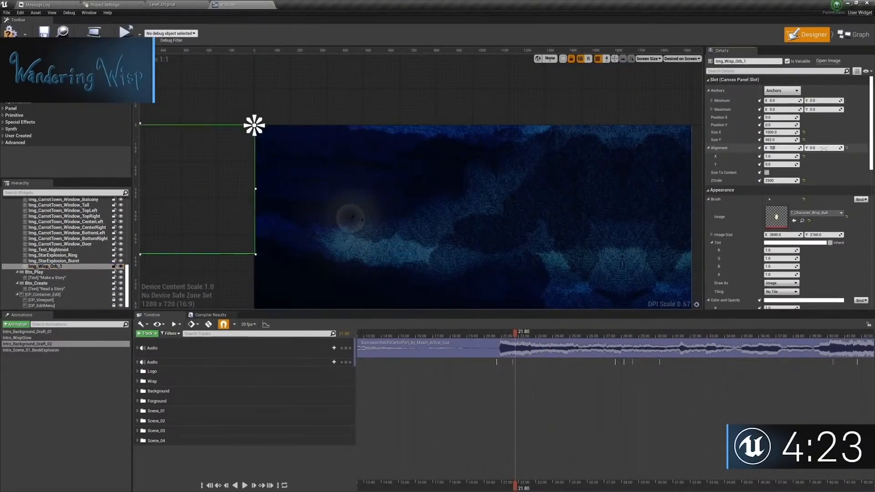
right_click_drag(403, 255, 375, 206)
key("Delete")
left_click_drag(515, 336, 492, 336)
key("ctrl+z")
key("ctrl+z")
key("ctrl+z")
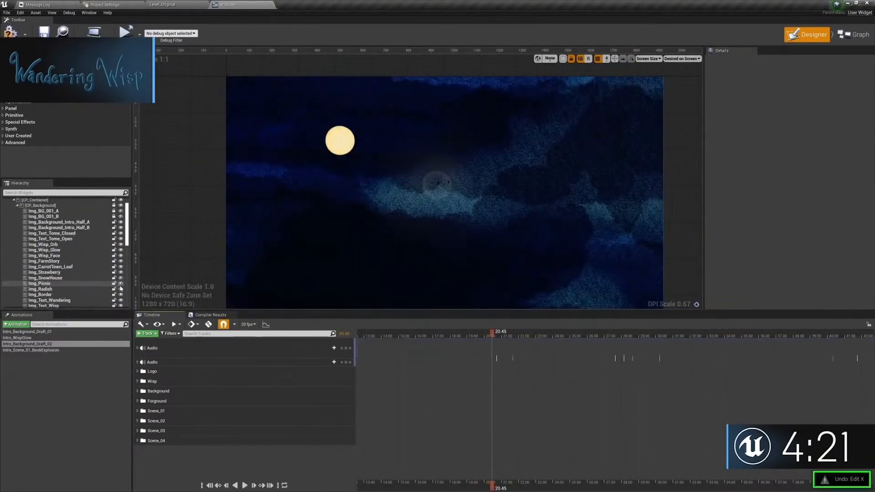
Step: Rename the duplicated orb Img_Book_Spawn_FX_001 and set its anchors to the bottom-right preset, with position -1920, -1080 and alignment 1, 1
left_click(339, 145)
left_click(782, 91)
left_click(828, 163)
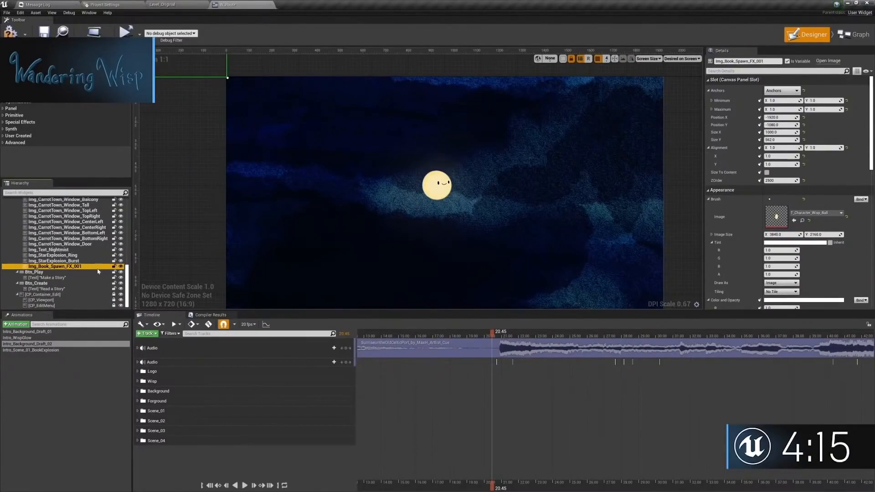
Step: Add Img_Book_Spawn_FX_001 to the timeline with a transform track at 21.00, and key its translation over the blue book at 20.95
left_click(204, 450)
mouse_move(491, 335)
left_mouse_down()
mouse_move(515, 335)
mouse_move(496, 335)
mouse_move(504, 337)
left_mouse_up()
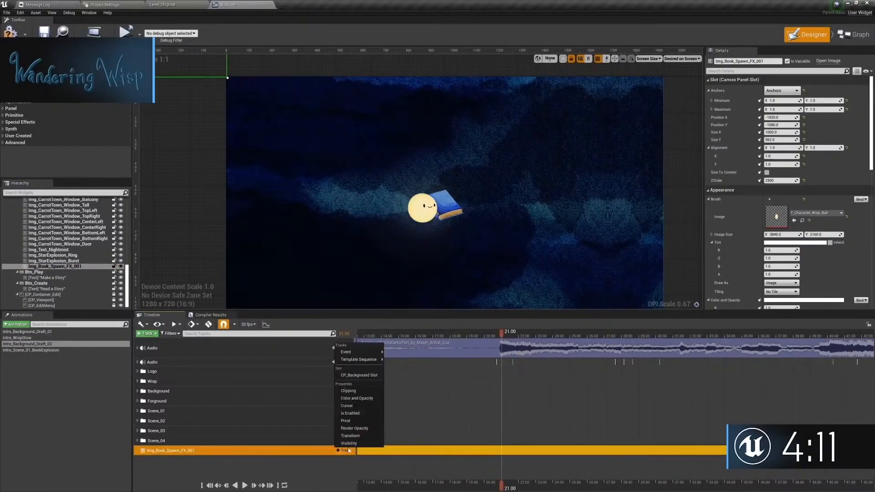
scroll(182, 461, "down", 1)
left_click(144, 457)
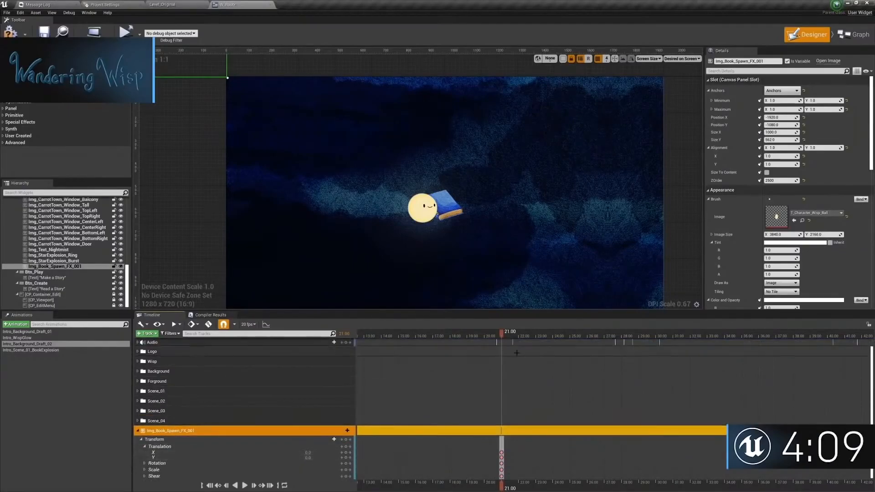
scroll(484, 422, "up", 1)
scroll(477, 429, "down", 1)
key("Left")
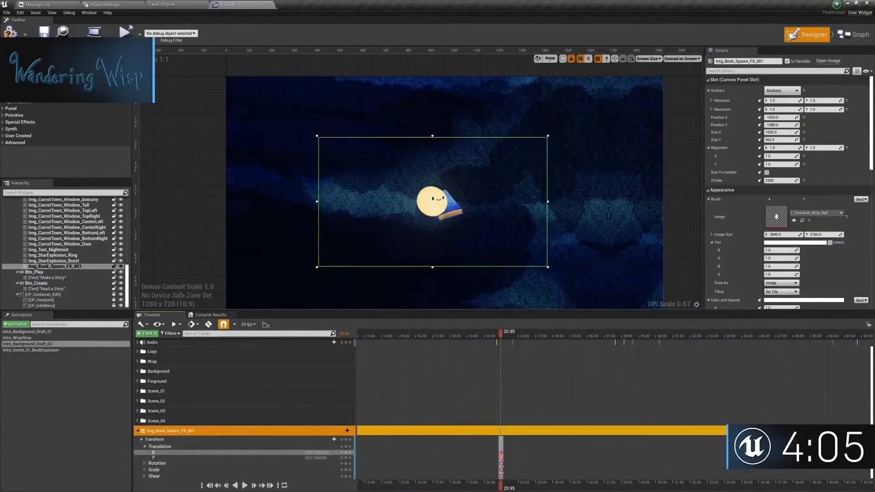
Step: Set the tint of Img_Book_Spawn_FX_001 to orange
left_click(795, 242)
left_click(668, 273)
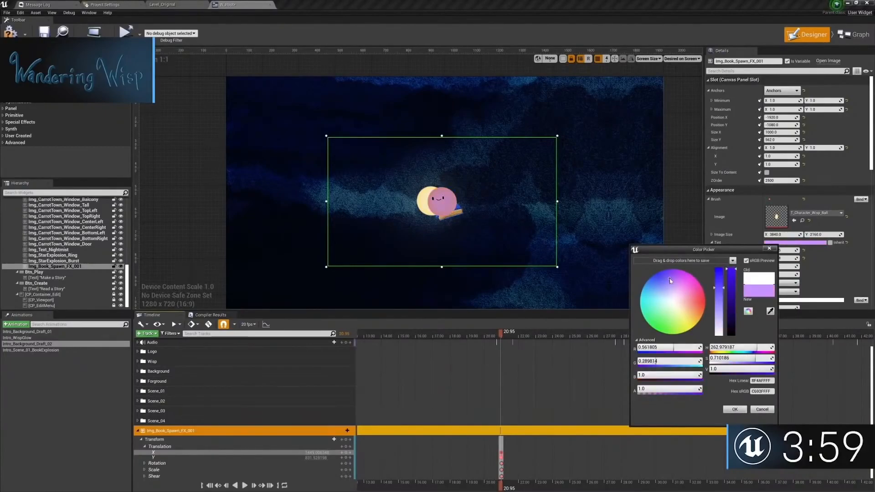
left_click_drag(700, 323, 699, 307)
left_click(734, 410)
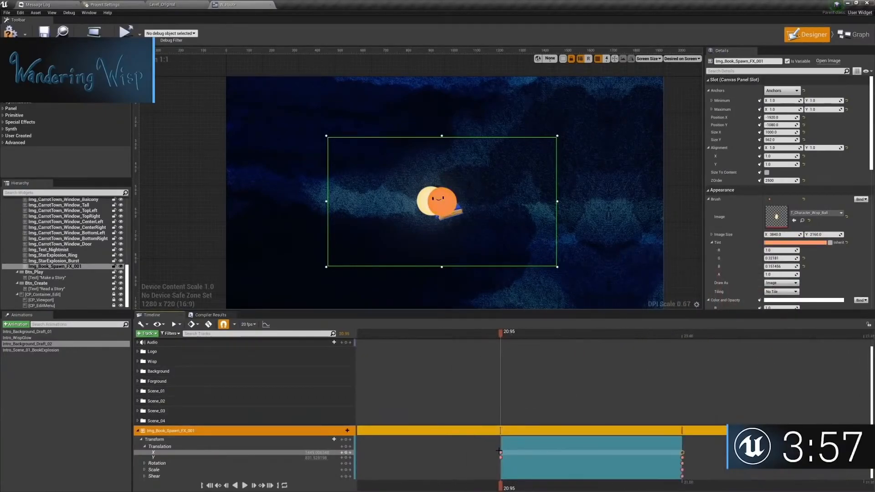
Step: Hold the translation of Img_Book_Spawn_FX_001 constant from 20.95 through 21.00 so the orb stays over the book
left_click(650, 336)
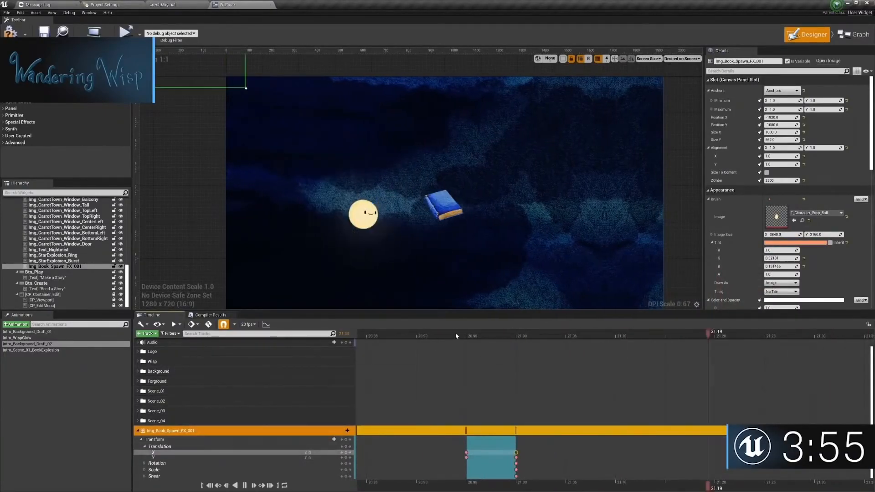
left_click(459, 335)
left_click_drag(500, 449, 507, 459)
left_click_drag(501, 336, 691, 337)
left_click(493, 453)
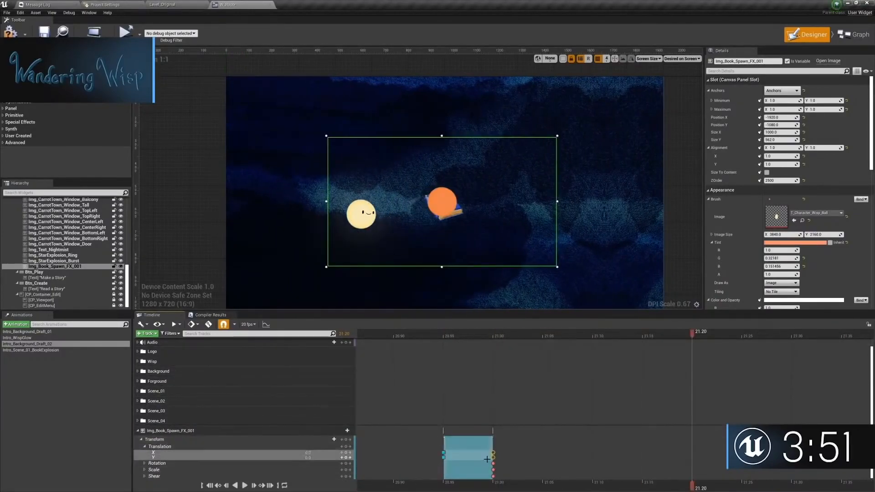
left_click(342, 452)
Step: Key the scale of Img_Book_Spawn_FX_001 at 0 at 21.00 and 1.5 at 21.50
left_click(144, 469)
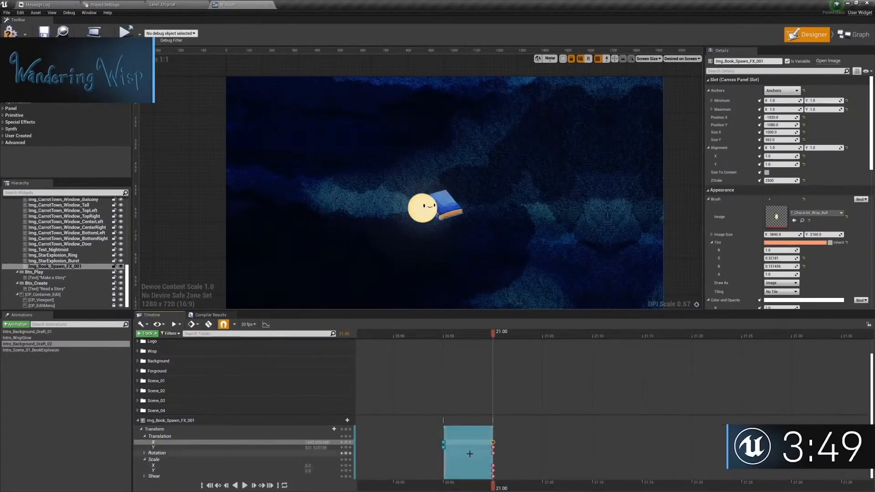
left_click_drag(587, 343, 859, 338)
right_click_drag(361, 344, 158, 349)
left_click(341, 470)
type("1")
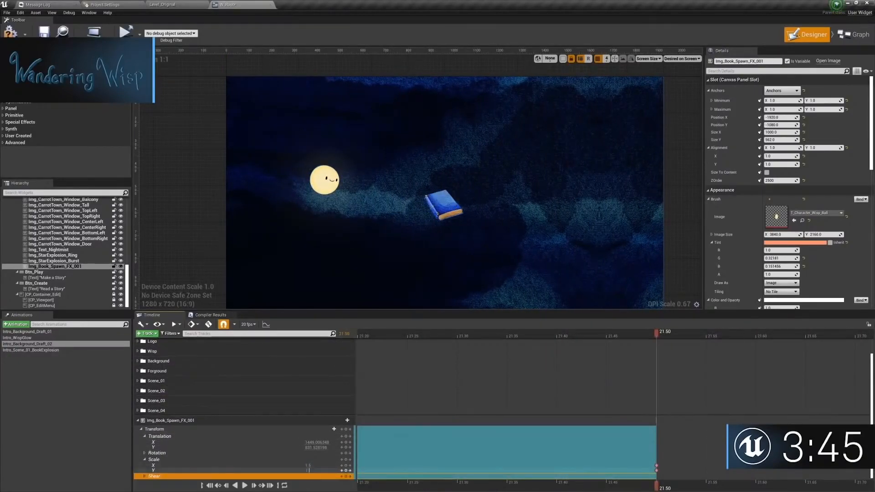
type(".5")
key("Return")
Step: Add a Color and Opacity track to Img_Book_Spawn_FX_001 and expand its channels
left_click(347, 421)
left_click(357, 368)
right_click_drag(360, 419, 737, 420)
left_click(343, 437)
left_click(345, 421)
left_click(141, 422)
Step: Key the alpha of Img_Book_Spawn_FX_001 at 1 at 21.25 and 0 at 21.50
right_click_drag(630, 355, 453, 334)
left_click(611, 334)
left_click(346, 423)
right_click_drag(860, 422, 660, 423)
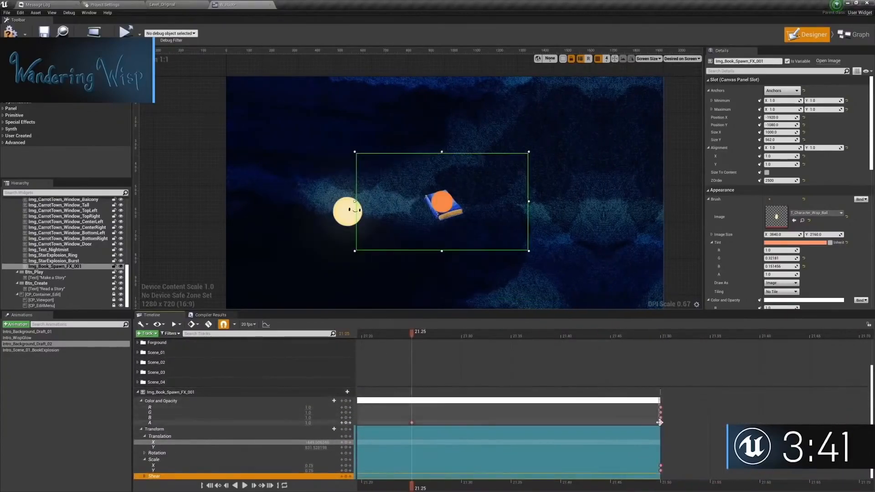
left_click(660, 334)
left_click(308, 422)
type("0")
Step: Play back the spawn effect to check the orb's scale-up and fade-out over the book
right_click_drag(414, 356, 713, 355)
right_click_drag(871, 357, 582, 358)
scroll(582, 358, "down", 5, "ctrl")
left_click(462, 335)
key("space")
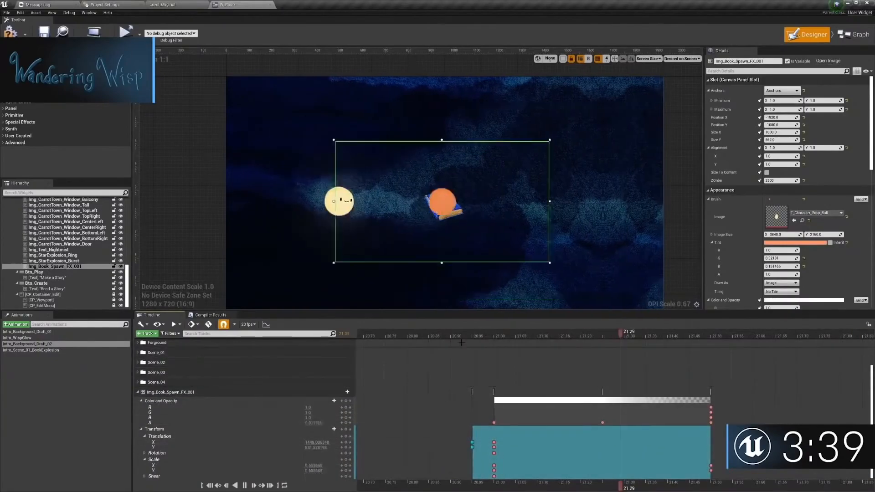
left_click(516, 338)
key("space")
Step: Set the alpha key of Img_Book_Spawn_FX_001 at 21.00 to 0.5 and replay the effect
right_click_drag(431, 434, 475, 433)
left_click(475, 423)
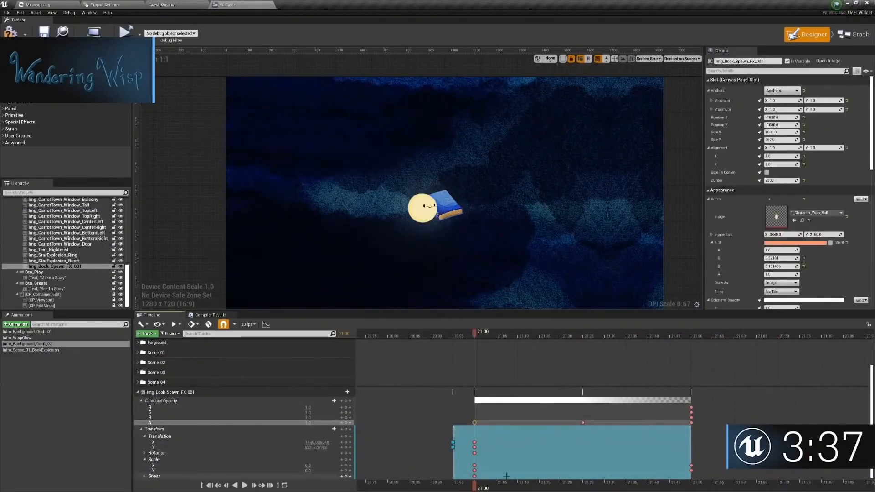
key("space")
right_click_drag(590, 367, 480, 367)
scroll(494, 383, "down", 3, "ctrl")
left_click(459, 336)
key("space")
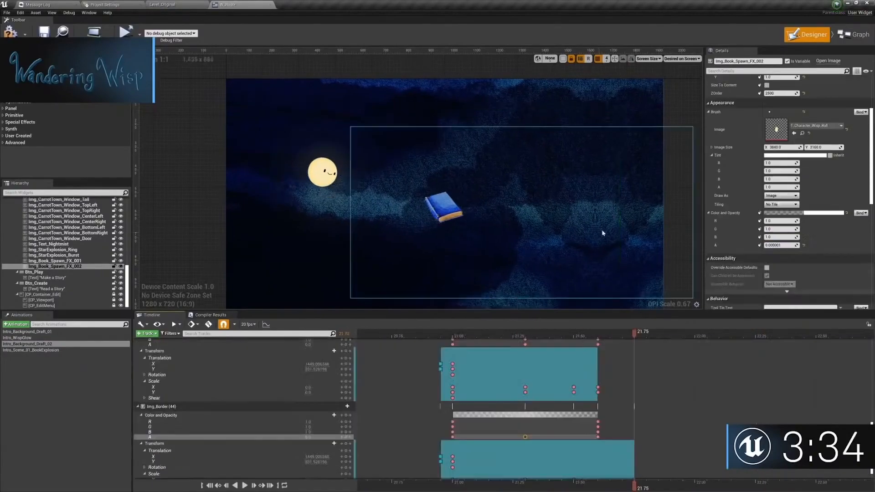
Step: Replay the effect from just before 21.00 with nothing selected to judge its look and timing
left_click(603, 232)
right_click_drag(547, 356, 512, 355)
key("space")
right_click_drag(382, 353, 504, 369)
left_click(504, 334)
key("space")
key("space")
Step: Adjust the alpha keys of the two book spawn images, entering 0.25 for Img_Book_Spawn_FX_002
left_click(537, 362)
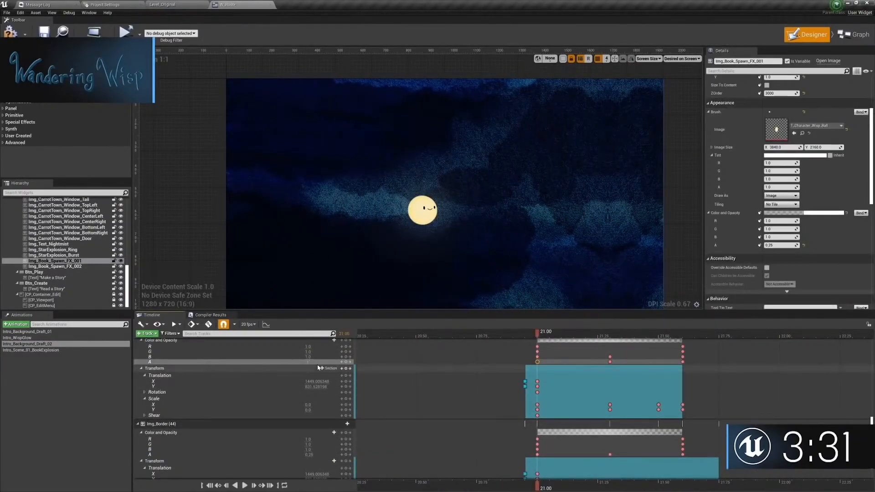
left_click(350, 362)
scroll(564, 460, "down", 2)
left_click(538, 423)
left_click(350, 423)
left_click(314, 423)
type("0.25")
key("Return")
Step: Move the opacity, transform and visibility keys of Img_Text_Tome_Closed earlier so that they start at 20.90
left_click(521, 336)
key("space")
scroll(680, 375, "down", 6)
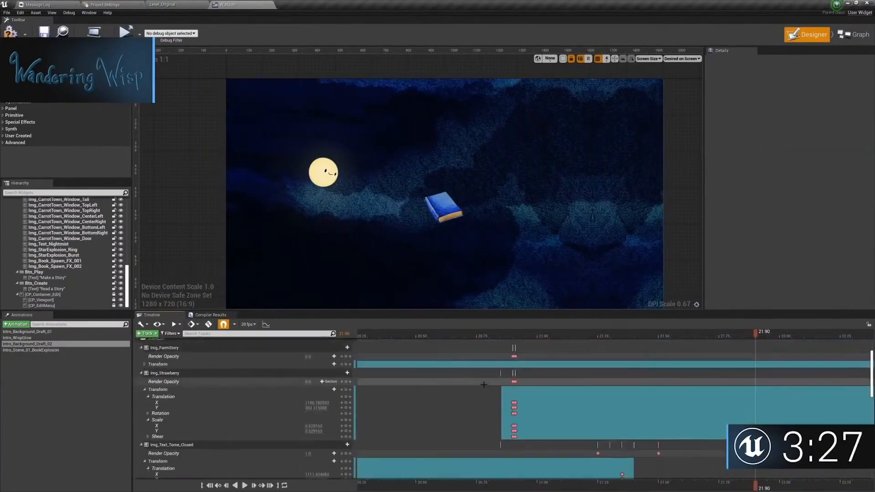
left_click_drag(681, 376, 578, 430)
left_click(512, 336)
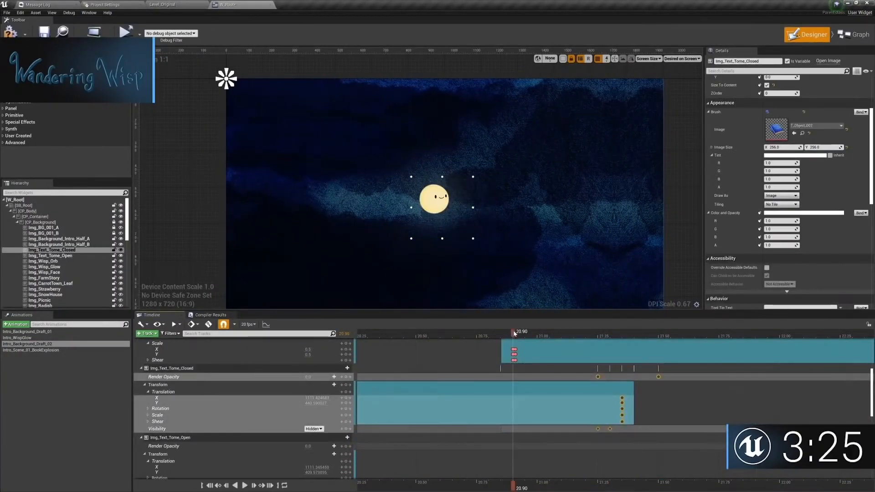
left_click_drag(608, 383, 523, 382)
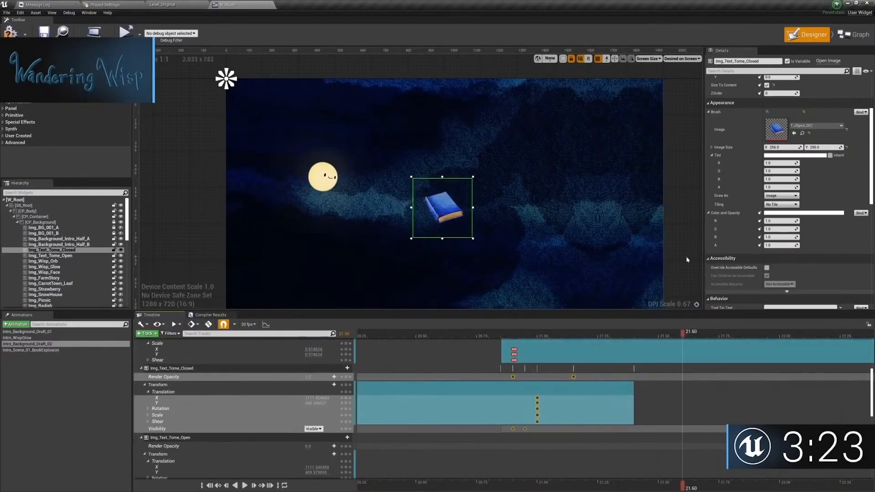
Step: Add scale keys to Img_Text_Tome_Closed at 20.95 and set the scale to 0.5
left_click(148, 416)
left_click(514, 377)
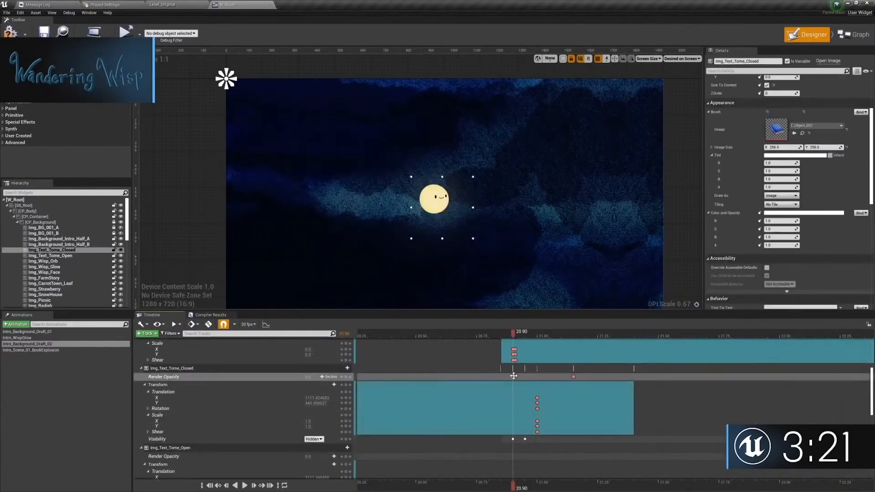
left_click(525, 438)
middle_click(525, 427)
middle_click(524, 421)
left_click(310, 421)
type("0.5")
key("Return")
Step: Add scale keys to Img_Text_Tome_Closed so it overshoots to 1.1 at 21.25 and settles at 1.0 at 21.50
left_click(537, 421)
left_click_drag(540, 337, 658, 336)
left_click(346, 426)
left_click(308, 421)
type("1.1")
key("Return")
left_click(336, 427)
left_click(346, 422)
left_click(346, 427)
Step: Play back the book's appearance several times from different start points to check its scale bounce
left_click_drag(490, 337, 495, 337)
key("space")
key("space")
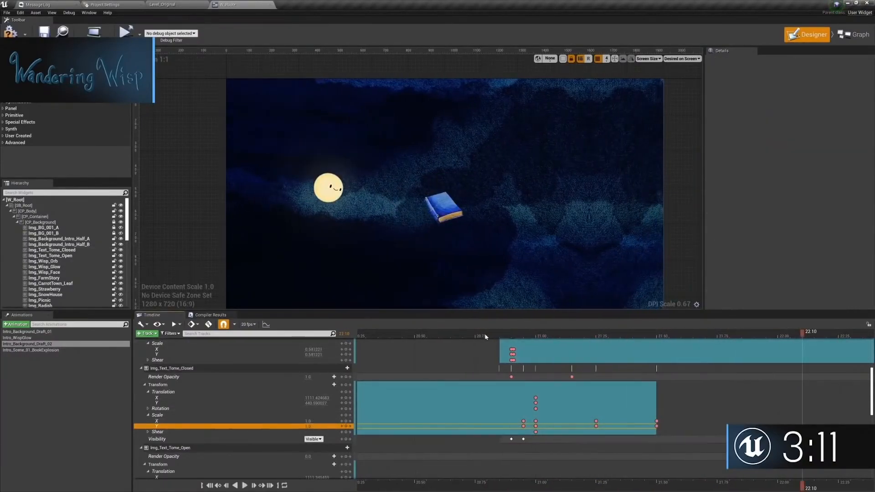
left_click(469, 337)
key("space")
key("space")
left_click(432, 337)
key("space")
key("space")
left_click(395, 336)
key("space")
key("space")
Step: Inspect the scale value of Img_Book_Spawn_FX_002 at 21.00 and play the animation from before the book appears
left_click_drag(397, 336, 528, 346)
scroll(524, 364, "down", 10)
left_click(468, 442)
left_click(310, 465)
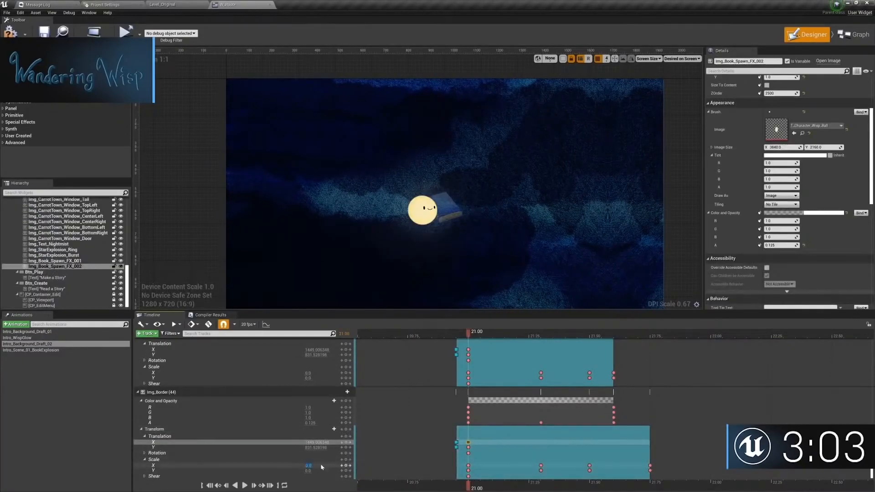
left_click(692, 180)
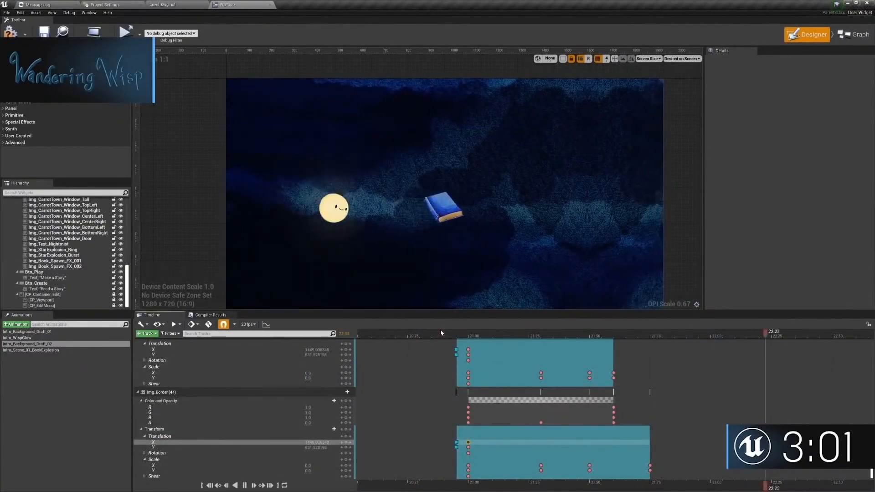
right_click_drag(440, 329, 381, 336)
left_click(381, 336)
key("space")
Step: Lower the ZOrder of Img_Book_Spawn_FX_001 with no animation active, and reopen the Intro_Background_Draft_02 animation
right_click_drag(423, 255, 448, 252)
scroll(452, 377, "up", 3)
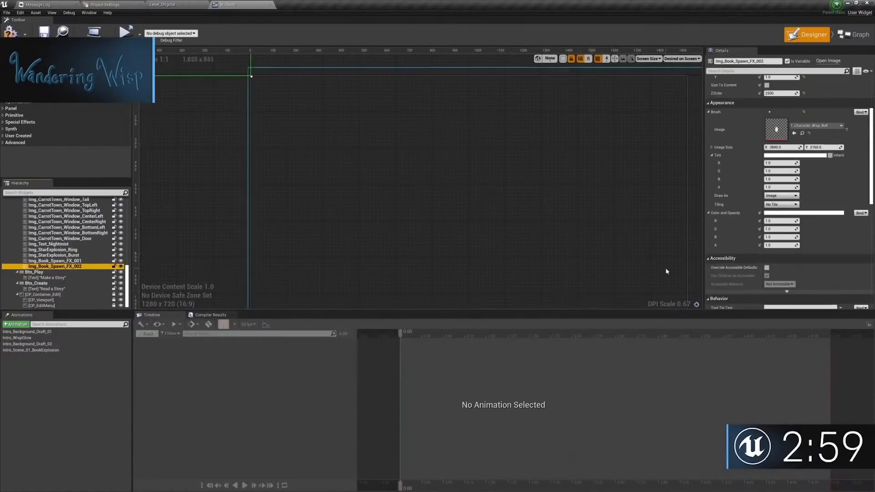
scroll(784, 195, "up", 5)
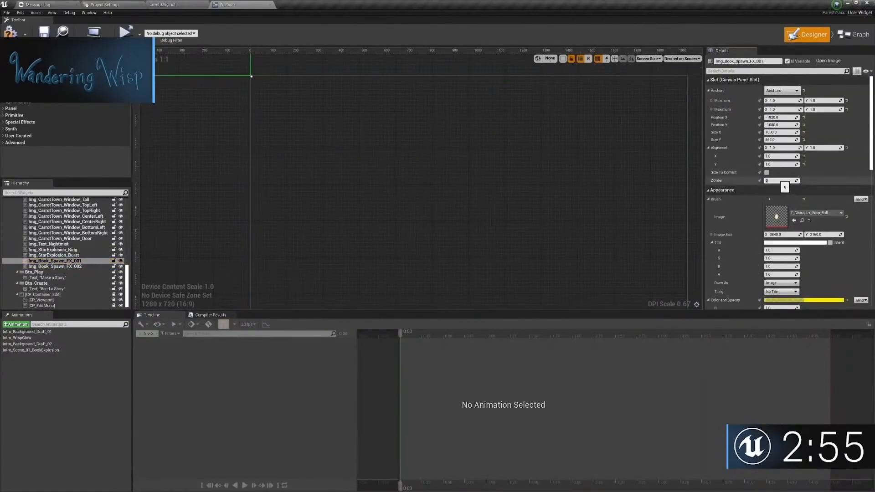
left_click(50, 343)
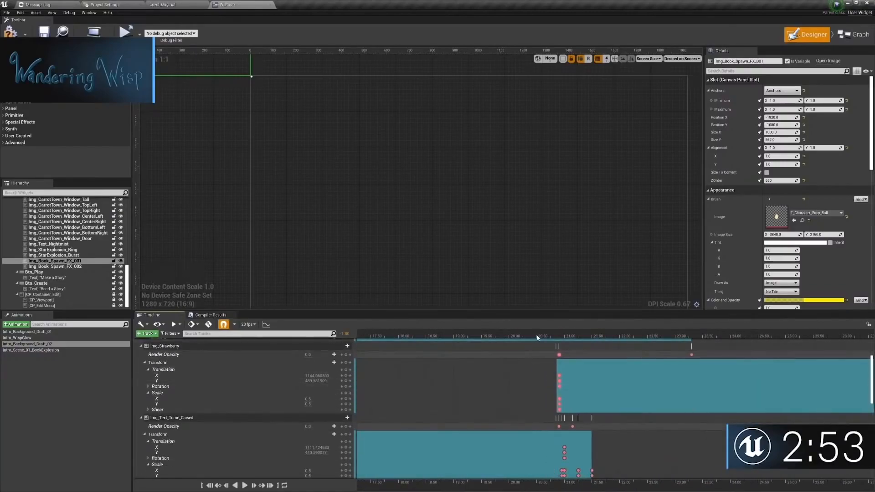
Step: Raise the ZOrder of Img_Text_Tome_Closed so the book draws in front of the spawn effect
left_click(662, 291)
left_click_drag(608, 336, 628, 338)
scroll(83, 249, "up", 10)
left_click(80, 229)
left_click(606, 282)
Step: Play back the book's appearance and inspect the translation and scale keys of Img_Text_Tome_Closed just after 21.00
right_click_drag(364, 396, 418, 351)
left_click(410, 337)
key("space")
right_click_drag(640, 358, 465, 358)
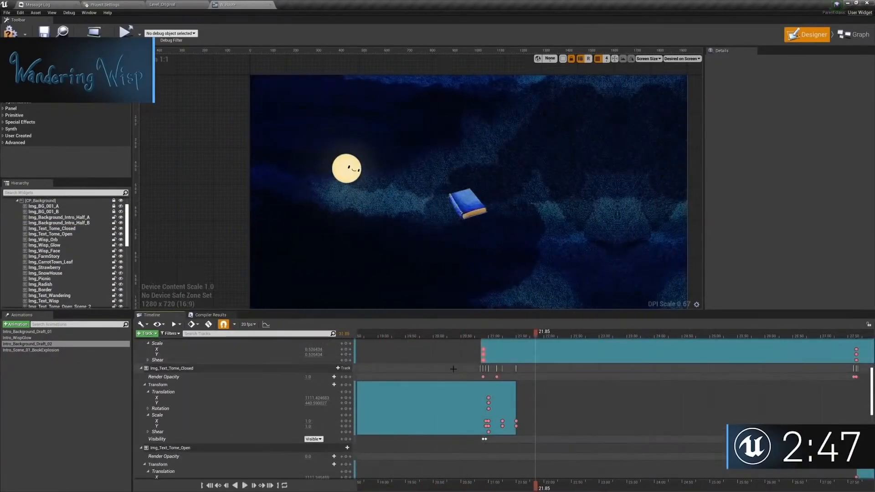
left_click(487, 397)
left_click(487, 421)
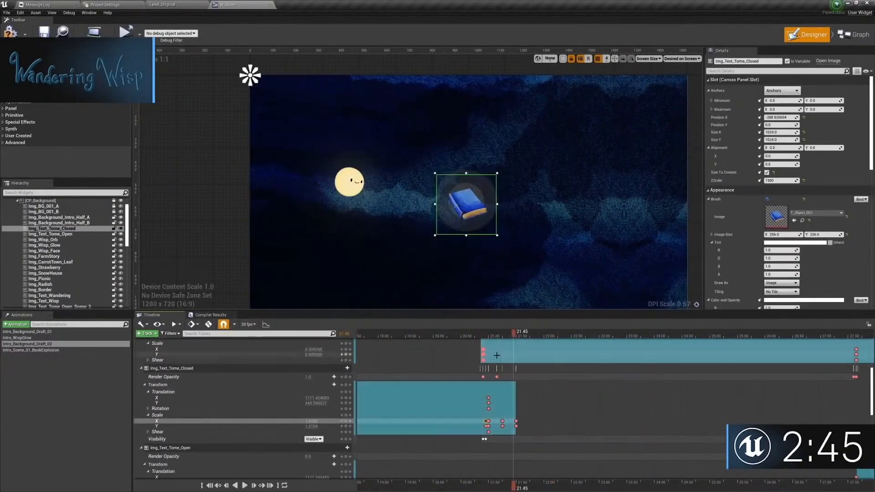
scroll(503, 419, "down", 8)
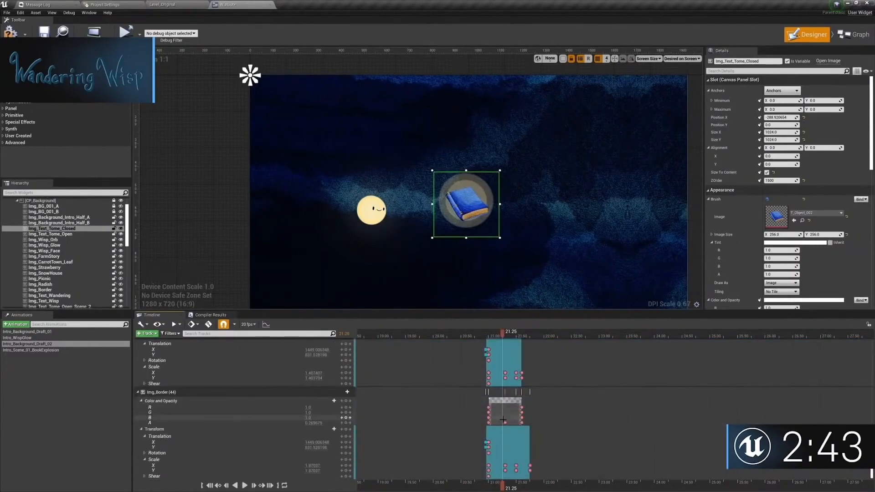
Step: Move the middle alpha and scale keys of Img_Book_Spawn_FX_002 to 21.25
left_click(505, 424)
scroll(505, 423, "up", 11, "ctrl")
left_click_drag(505, 423, 474, 422)
left_click_drag(505, 467, 475, 467)
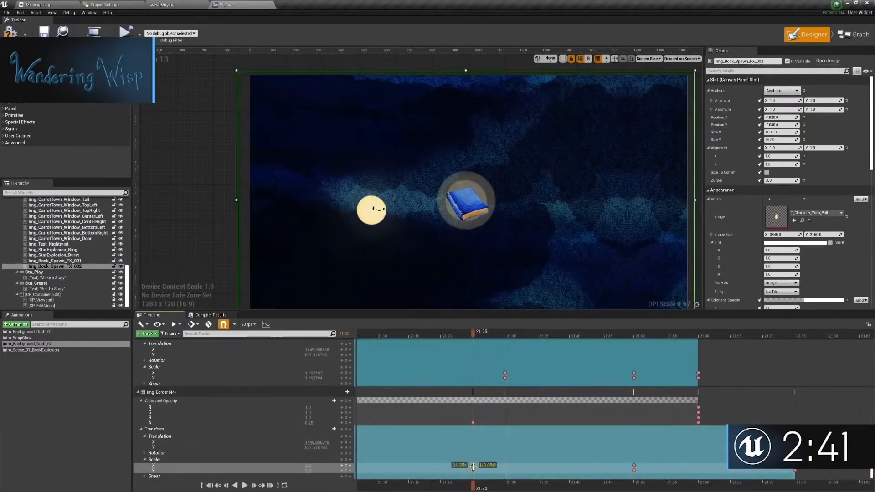
Step: Move the matching colour and scale keys of Img_Book_Spawn_FX_001 to 21.25
right_click_drag(476, 377, 552, 441)
left_click_drag(590, 428, 572, 445)
left_click_drag(581, 437, 549, 436)
left_click_drag(590, 384, 573, 398)
left_click_drag(581, 391, 549, 391)
right_click_drag(784, 448, 776, 385)
left_click(775, 384)
Step: Increase the Y translation of both book spawn images at 21.00 so the glow centres on the book
right_click_drag(379, 350, 415, 377)
left_click(414, 378)
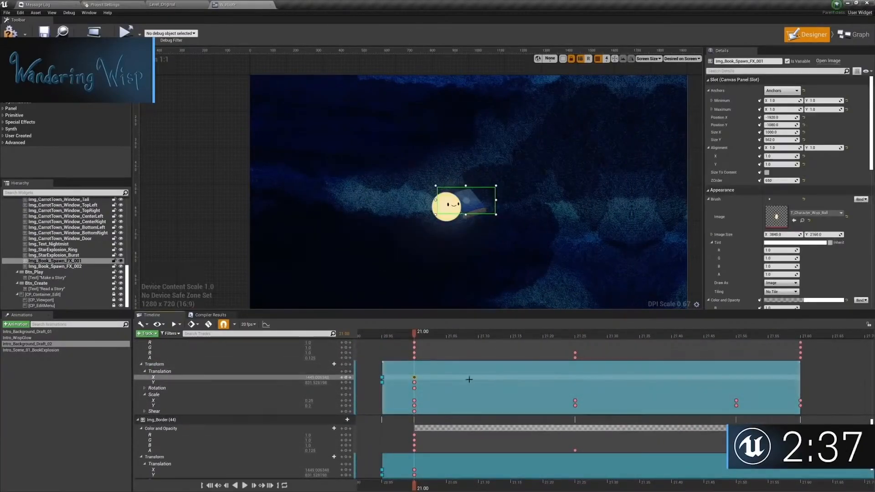
left_click(575, 357)
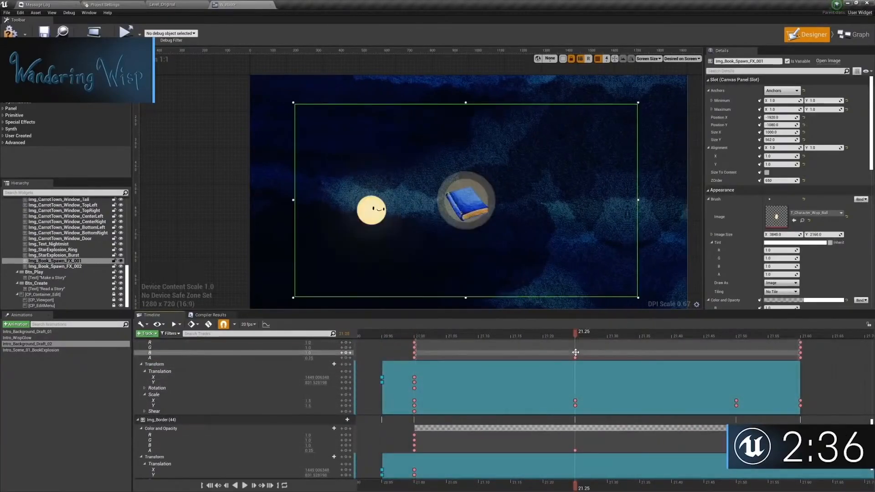
left_click(414, 377)
left_click(314, 383)
scroll(306, 416, "down", 2)
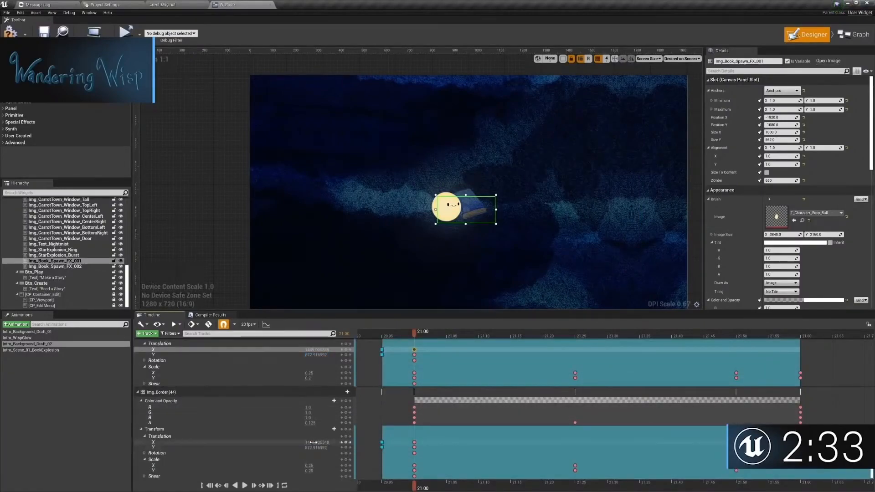
key("space")
left_click(397, 353)
left_click_drag(316, 355, 300, 355)
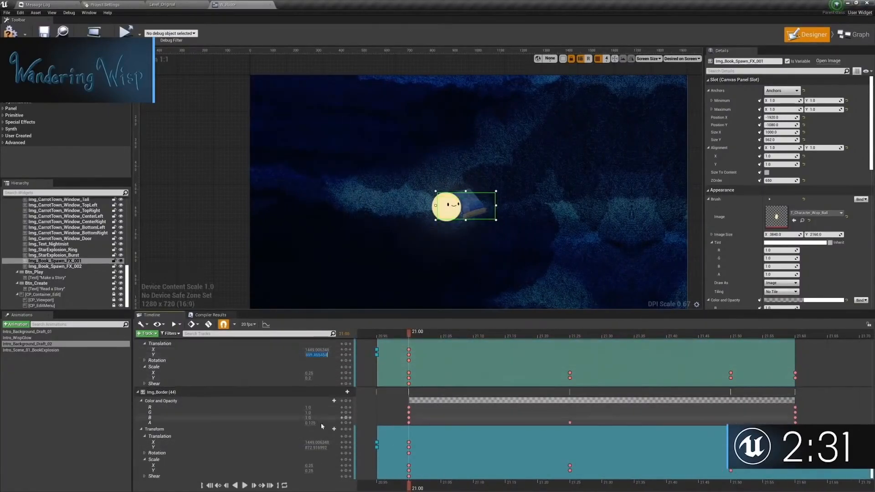
Step: Deselect everything and play the book's appearance again to check the position and timing of the spawn glow
key("space")
left_click(248, 156)
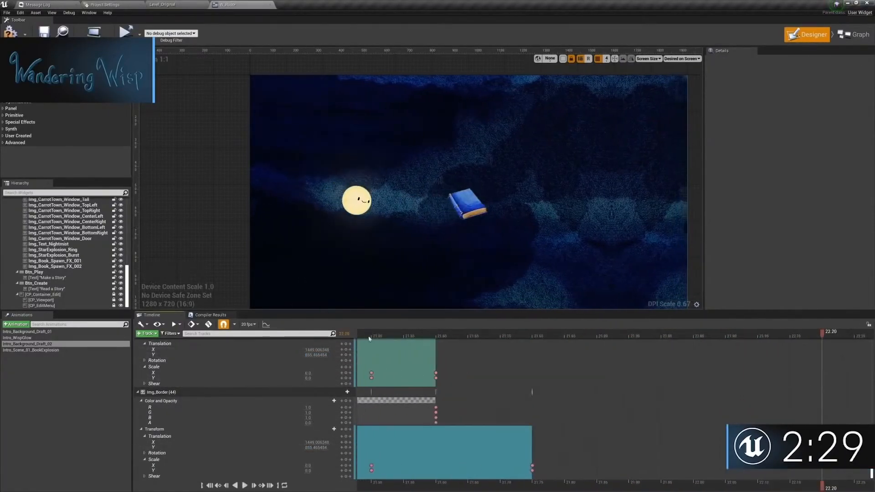
left_click_drag(362, 338, 449, 339)
key("space")
key("space")
right_click_drag(449, 339, 511, 333)
scroll(510, 336, "down", 6, "ctrl")
left_click(509, 334)
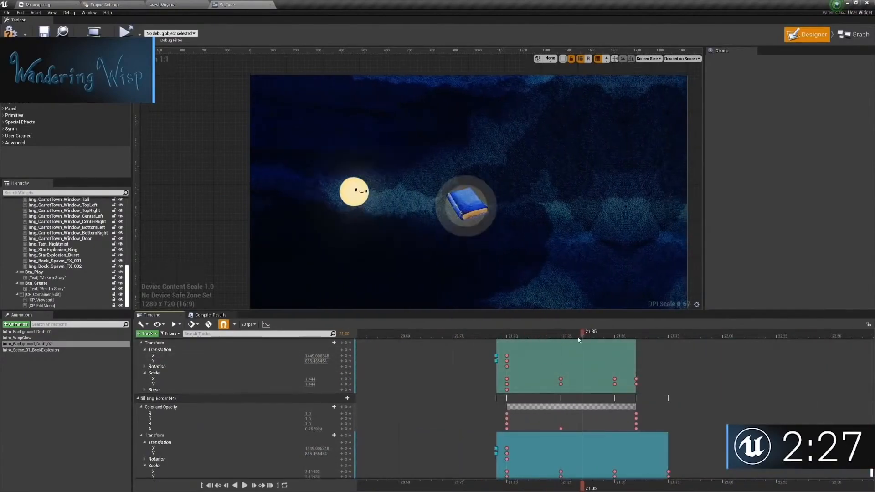
Step: Delete the last scale keys of both book spawn images, keeping the ones up to 21.50
left_click_drag(637, 351, 658, 365)
right_click_drag(666, 424, 626, 418)
left_click_drag(639, 473, 622, 461)
key("Delete")
Step: Play the section around 21.00 repeatedly to check the spawn effect's expansion and fade with the remaining scale keys
left_click_drag(458, 335, 595, 350)
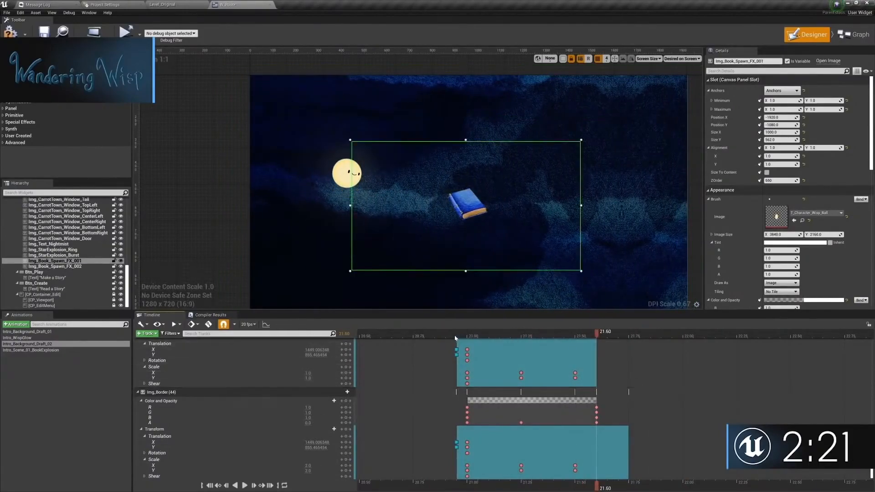
key("space")
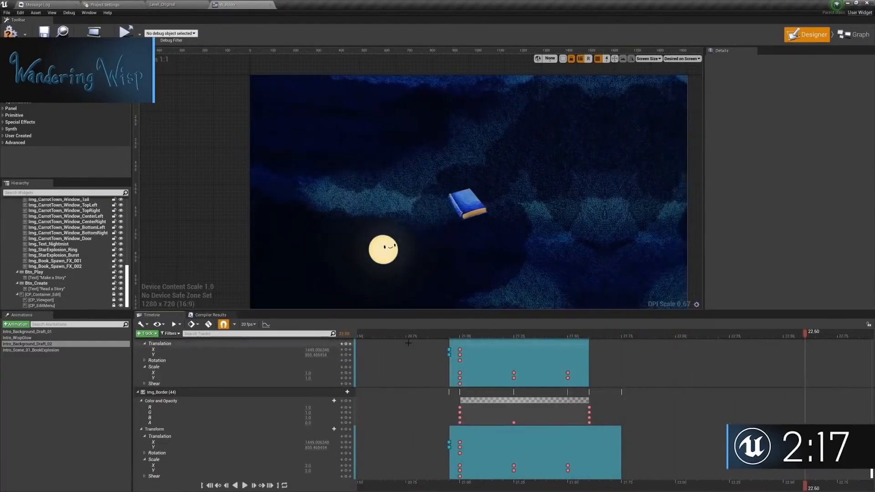
scroll(401, 334, "down", 5)
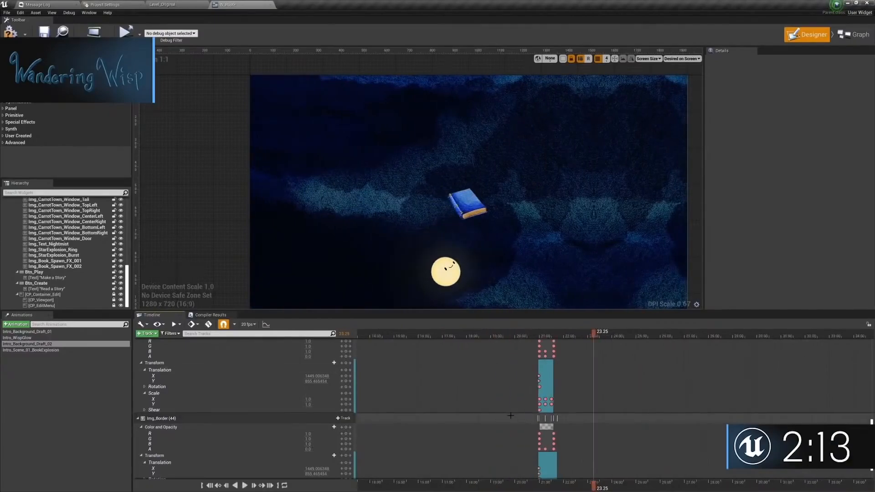
scroll(405, 334, "up", 5)
scroll(405, 335, "down", 4, "ctrl")
scroll(470, 336, "up", 1)
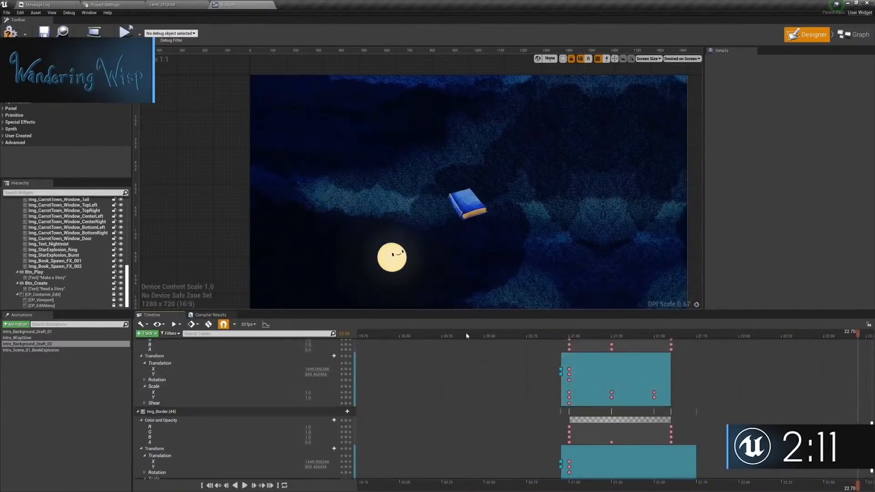
scroll(466, 336, "down", 1, "ctrl")
scroll(605, 377, "up", 2)
key("space")
scroll(605, 377, "down", 10, "ctrl")
scroll(518, 364, "up", 5)
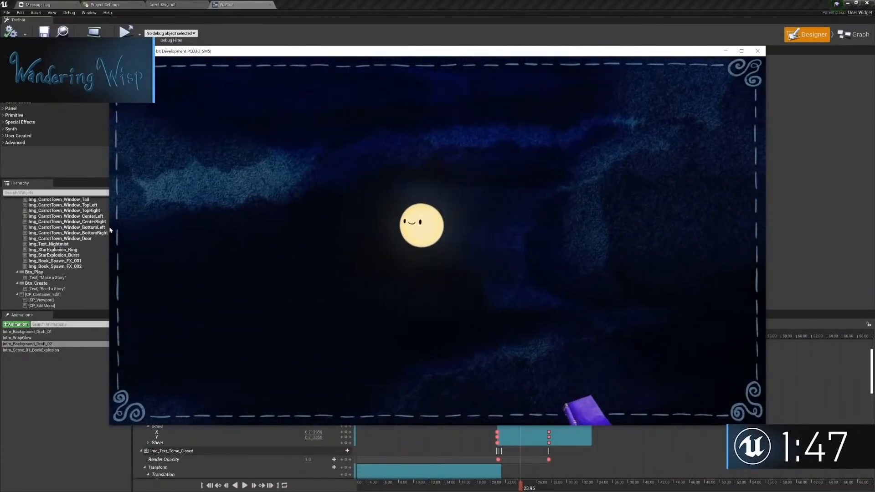
Step: Close the game preview, expand the Scene_03 folder and select Img_CarrotTown_Carrot with the playhead near 68.75
key("Escape")
left_click(454, 337)
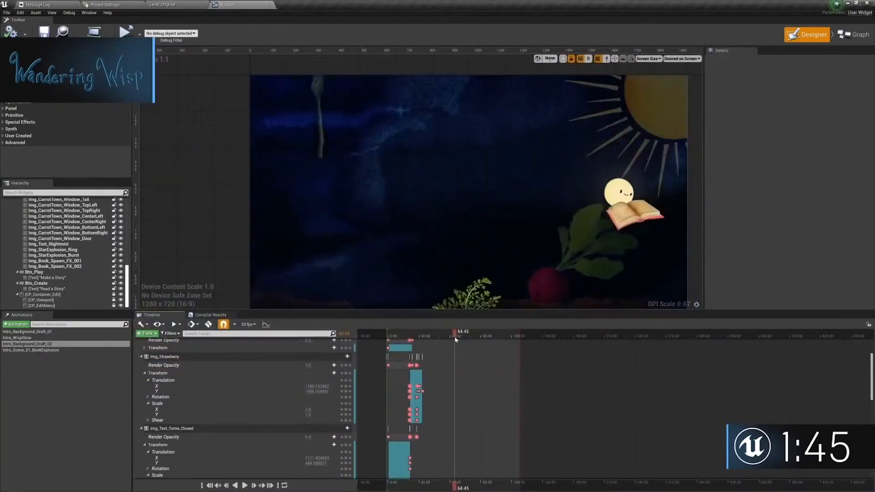
scroll(463, 347, "up", 10, "ctrl")
scroll(368, 343, "up", 8)
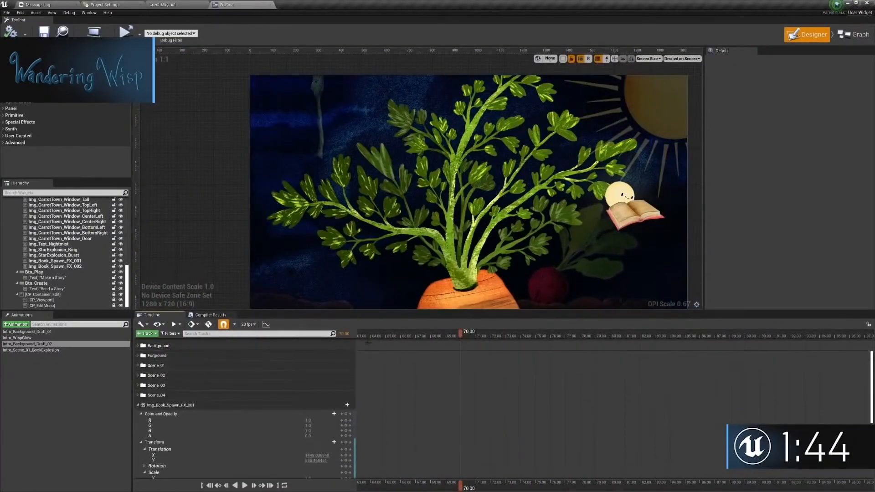
left_click(138, 385)
left_click(173, 396)
right_click_drag(460, 256, 449, 216)
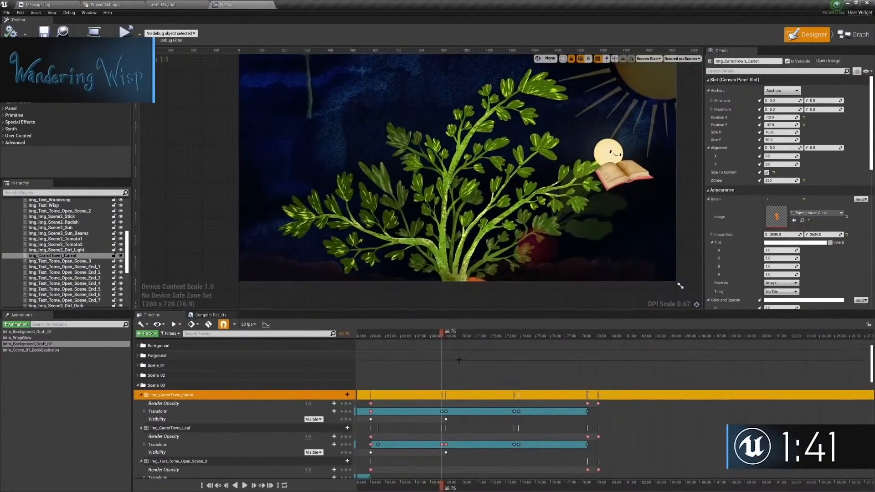
Step: Expand the Transform and Translation tracks of Img_CarrotTown_Carrot around its keys near 68.75
left_click(441, 412)
left_click(370, 404)
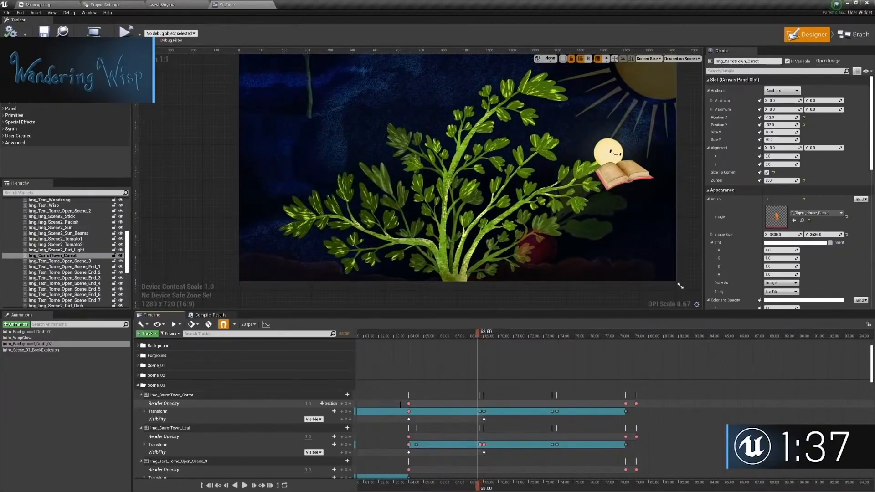
scroll(467, 382, "down", 1)
scroll(465, 415, "up", 6, "ctrl")
left_click(145, 390)
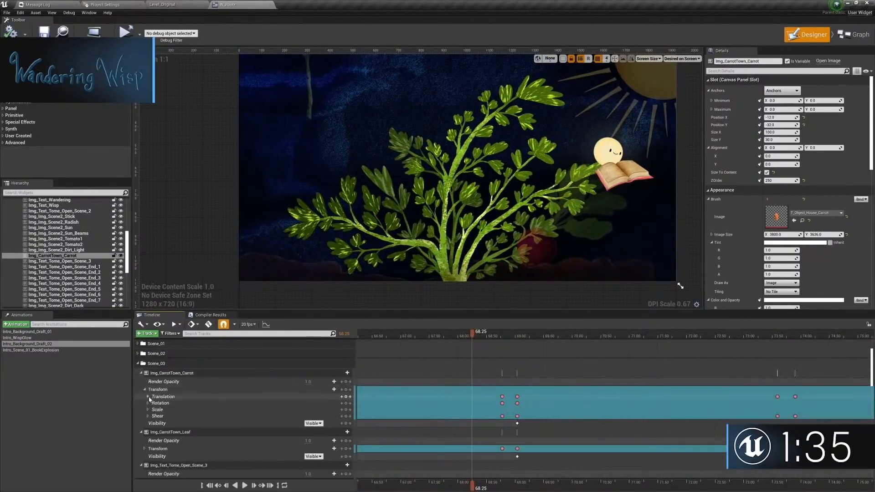
left_click(148, 397)
Step: Play the carrot's rise from just before its translation keys near 68.75 to examine the movement
left_click(502, 403)
key("space")
left_click(503, 402)
key("space")
left_click(481, 335)
key("space")
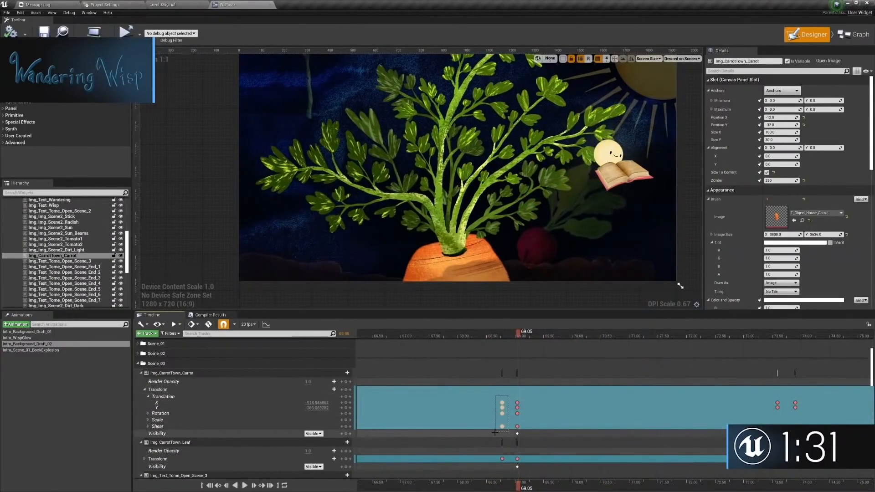
Step: Try moving the first group of Img_CarrotTown_Carrot transform keys near 68.75 slightly earlier, then undo it
left_click_drag(494, 407, 494, 408)
left_click_drag(502, 403, 492, 411)
left_click(490, 337)
key("space")
Step: Expand the Transform and Translation tracks of Img_CarrotTown_Leaf and play the carrot's rise with both key sets shown
key("space")
key("ctrl+z")
scroll(492, 406, "down", 1)
left_click(145, 448)
left_click(148, 455)
scroll(148, 455, "down", 2)
left_click(494, 336)
key("space")
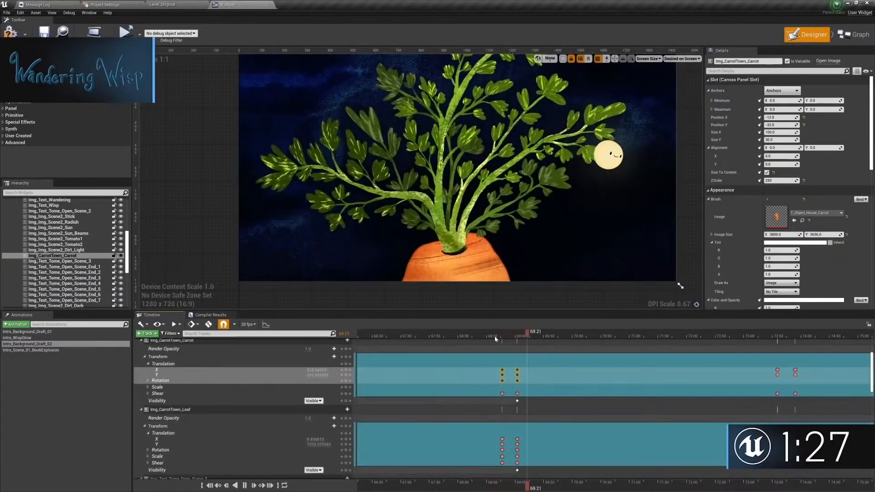
Step: Try a different timing for the Img_CarrotTown_Carrot translation and rotation keys near 69.00
left_click(522, 368)
left_click_drag(520, 350, 515, 382)
key("ctrl+z")
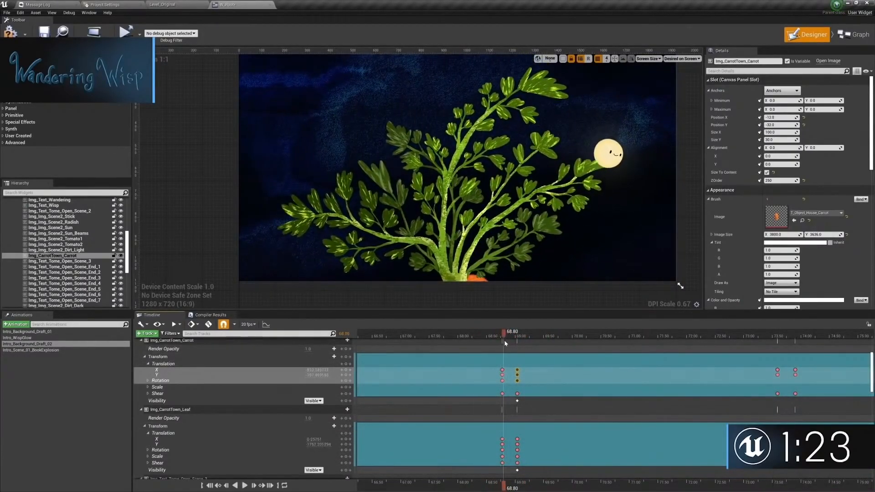
mouse_move(497, 366)
left_mouse_down()
mouse_move(523, 383)
mouse_move(509, 375)
left_mouse_up()
left_click(496, 338)
left_click_drag(525, 340, 515, 338)
Step: Try shifting the Img_CarrotTown_Leaf transform keys near 69.00 slightly later, then undo it
left_click_drag(511, 436, 523, 465)
left_click_drag(517, 445, 524, 444)
left_click_drag(524, 337, 555, 338)
left_click_drag(496, 435, 509, 451)
left_click(485, 335)
key("ctrl+z")
Step: Try an extra Y translation key on Img_CarrotTown_Carrot between its keys near 68.80 and 69.00, then undo it
left_click_drag(489, 337, 509, 337)
left_click(502, 369)
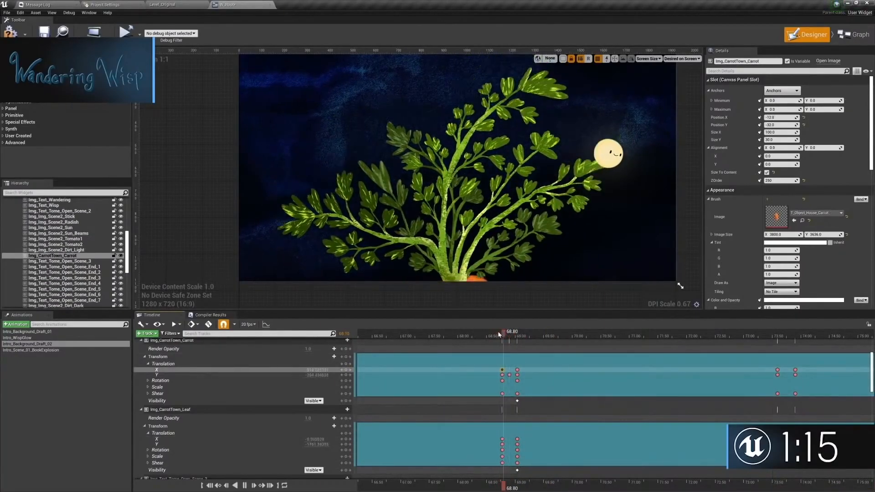
left_click(503, 337)
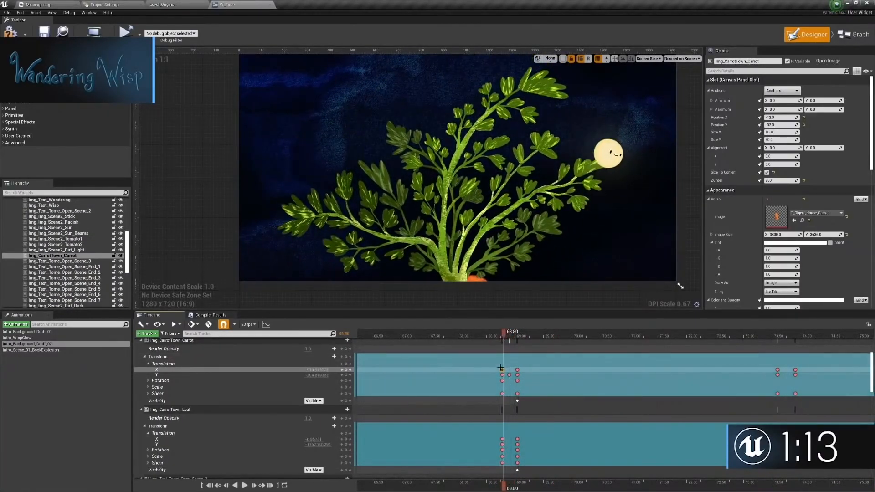
key("ctrl+z")
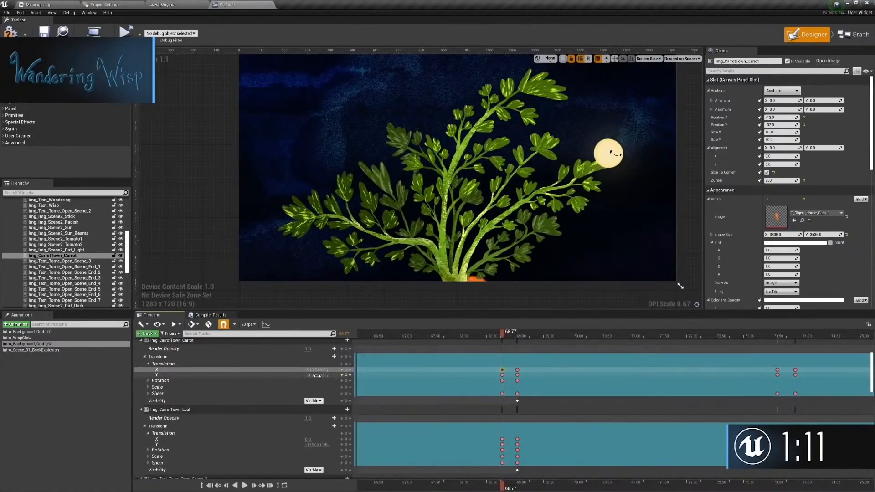
Step: Play the carrot's rise and the appearance of its windows and door with the full carrot house in view
key("space")
left_click(502, 337)
key("space")
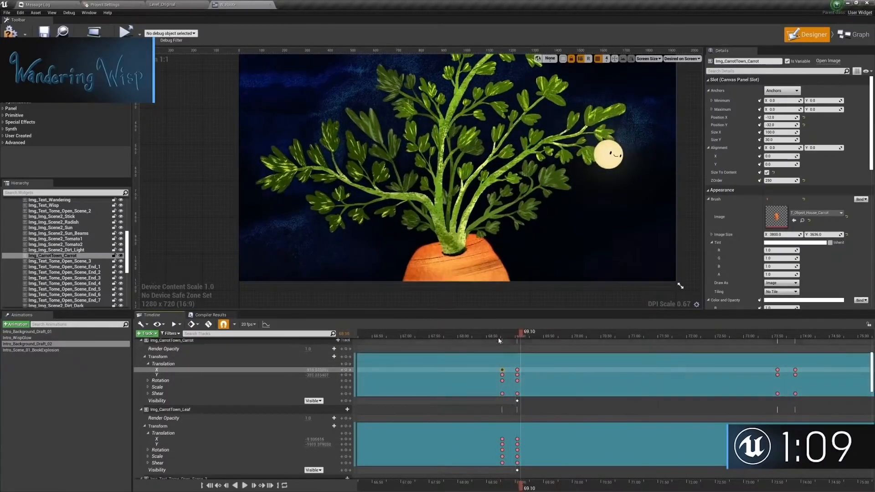
key("space")
right_click_drag(538, 192, 502, 227)
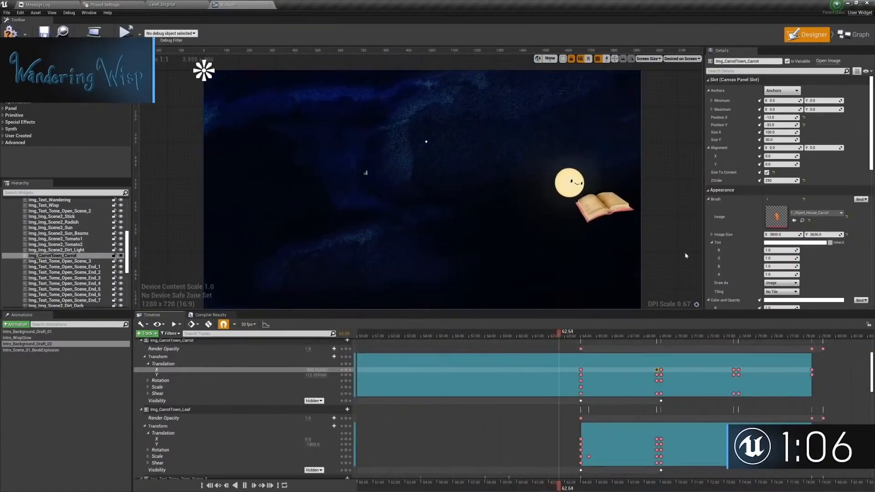
left_click(606, 284)
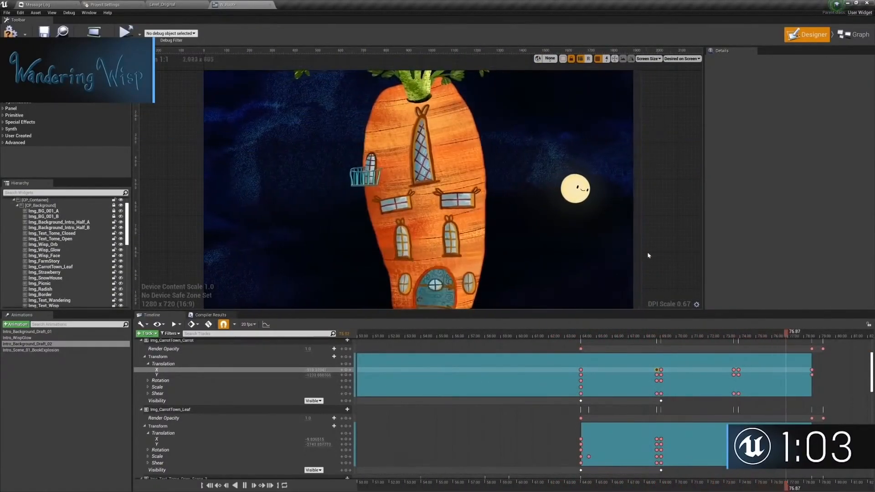
key("space")
Step: Set the Y translation of Img_CarrotTown_Leaf to about -2799 at 78.49, moving the leaves further up
left_click(725, 335)
left_click(714, 370)
left_click(670, 426)
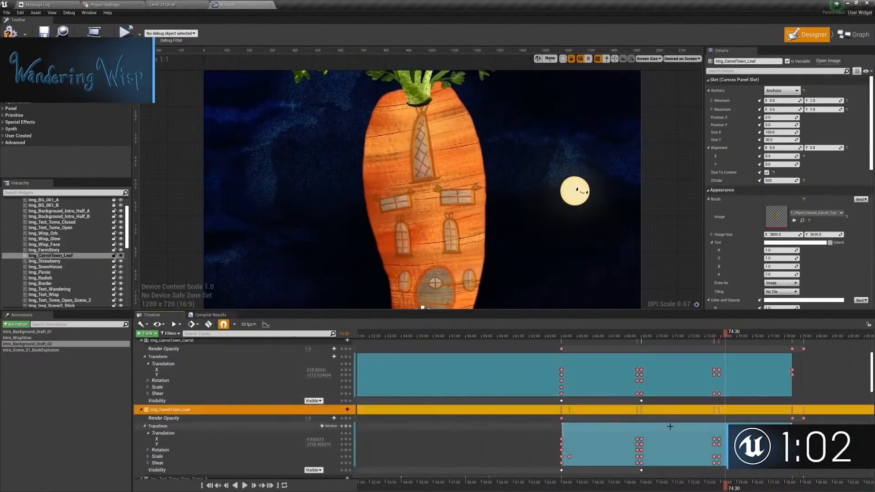
left_click(719, 438)
left_click(792, 336)
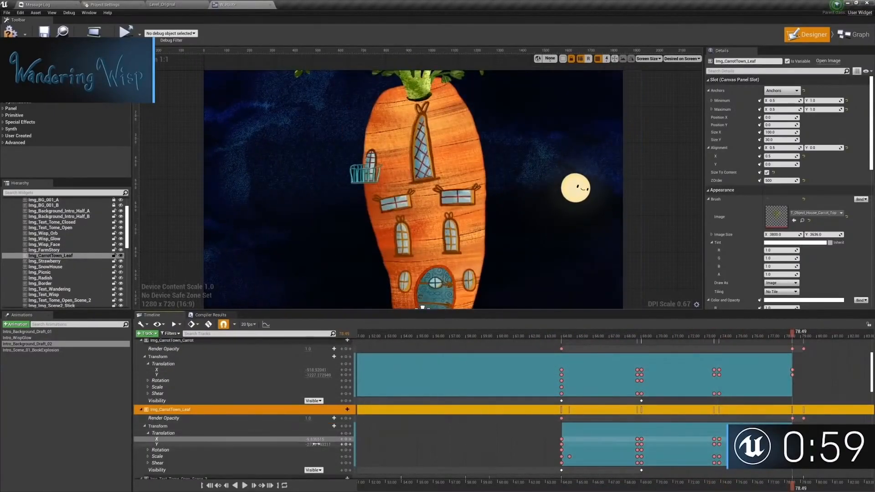
left_click(700, 336)
key("space")
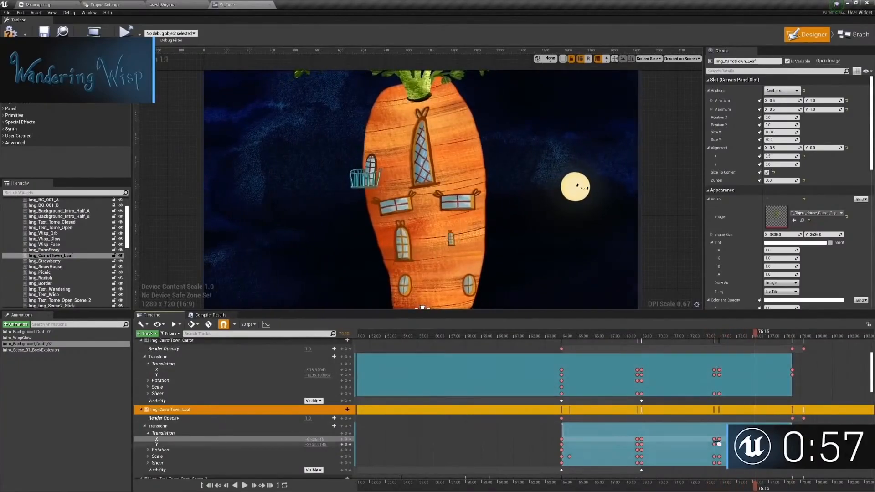
left_click(792, 336)
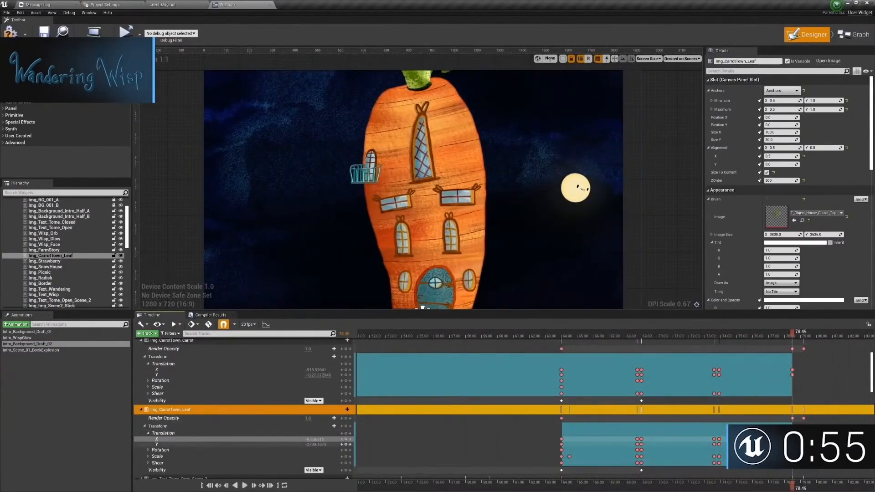
Step: Play the carrot house's second rise from about 73.00 to check the leaf motion, and return to about 61.95
left_click(713, 337)
key("space")
left_click(704, 337)
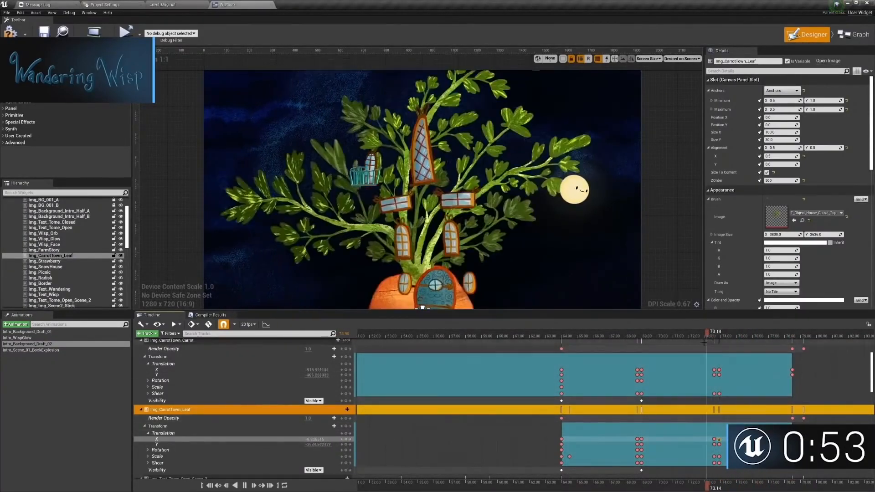
key("space")
scroll(730, 385, "up", 5, "ctrl")
scroll(404, 357, "down", 7, "ctrl")
left_click(557, 336)
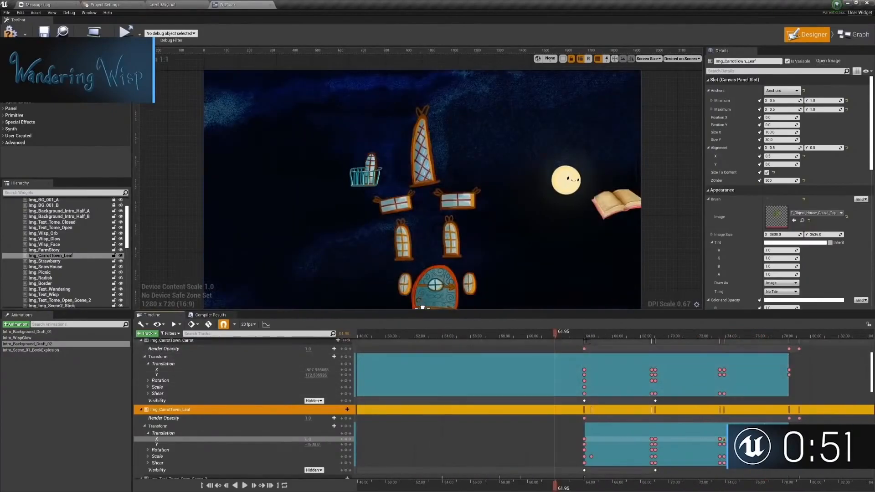
Step: Play the intro animation from its start and scrub forward to the carrot house section
left_click(455, 336)
scroll(485, 369, "down", 8, "ctrl")
right_click_drag(485, 369, 721, 362)
left_click(685, 336)
left_click(511, 336)
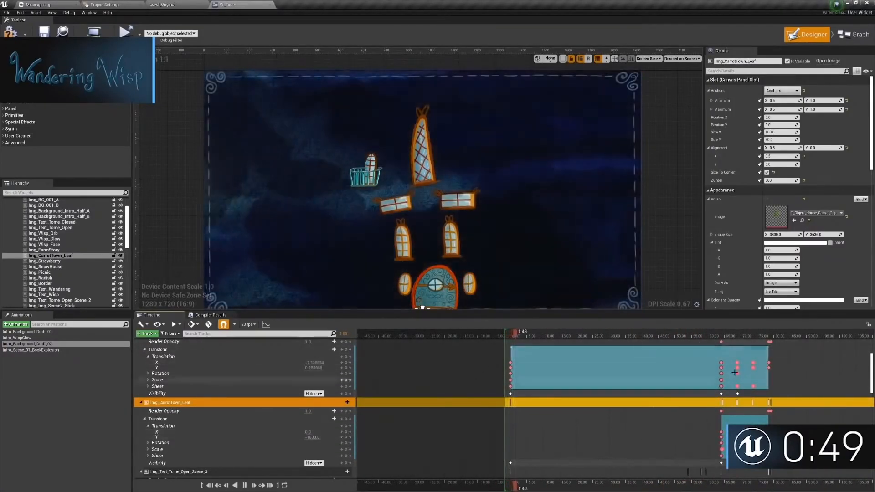
left_click_drag(518, 337, 799, 337)
Step: Play the carrot house's rise from about 64.80, and replay the leaves and carrot emerging
left_click(723, 335)
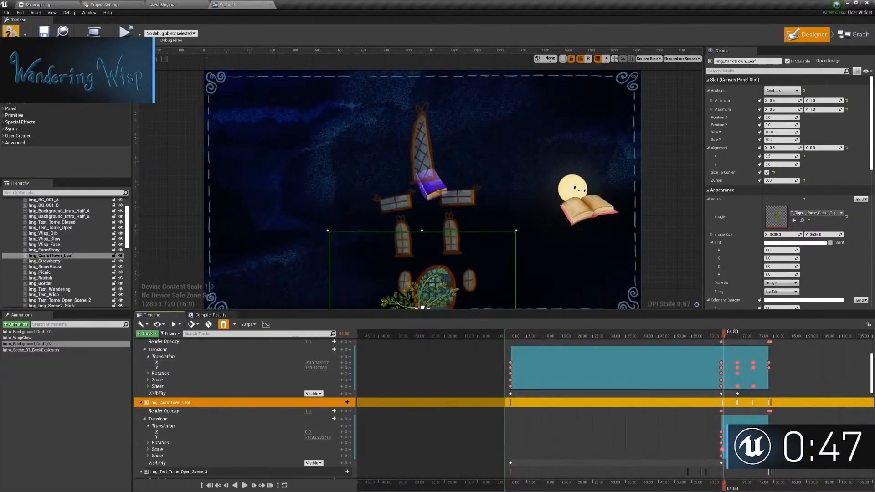
key("space")
left_click(662, 242)
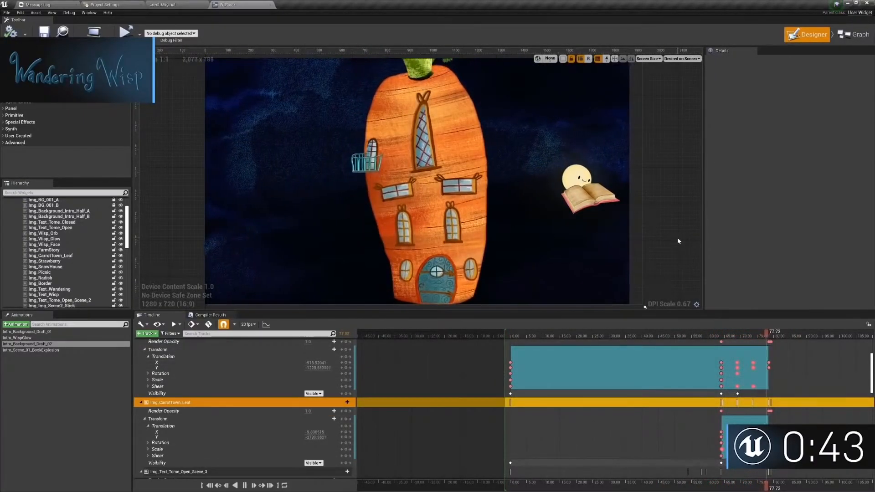
left_click(732, 336)
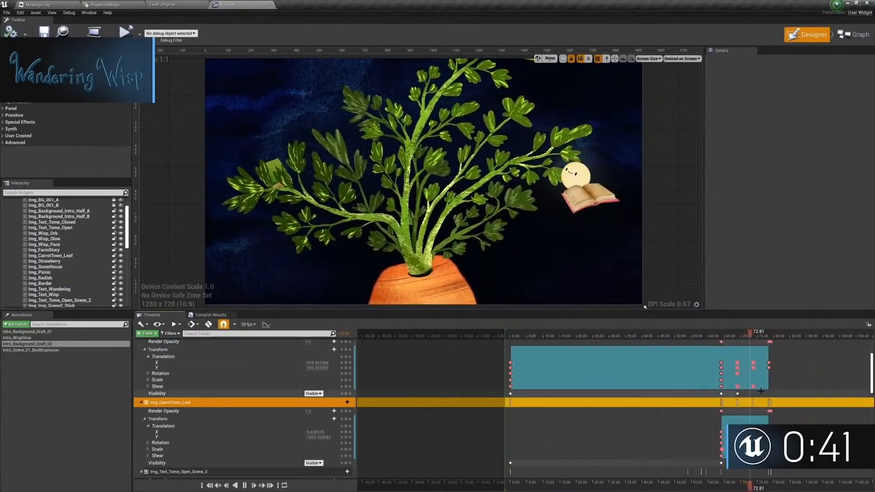
key("space")
Step: Compare the Translation keys of Img_CarrotTown_Carrot and Img_CarrotTown_Leaf around 73.90 and 78.49
scroll(765, 385, "up", 11, "ctrl")
mouse_move(700, 334)
left_mouse_down()
mouse_move(685, 333)
mouse_move(703, 334)
left_mouse_up()
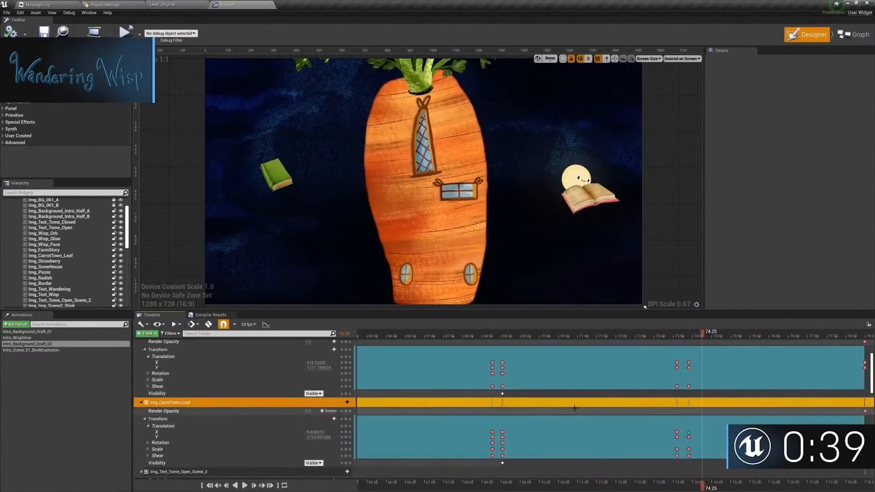
left_click(690, 433)
right_click_drag(747, 427, 688, 433)
left_click(629, 368)
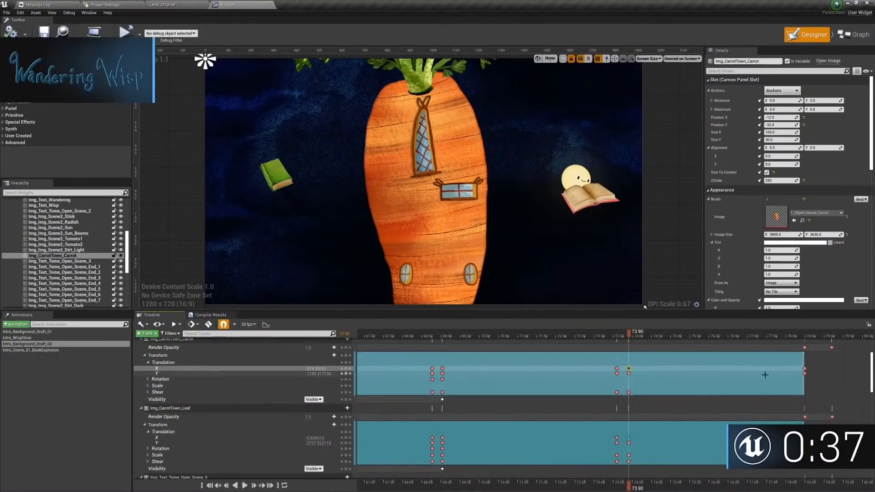
left_click(804, 368)
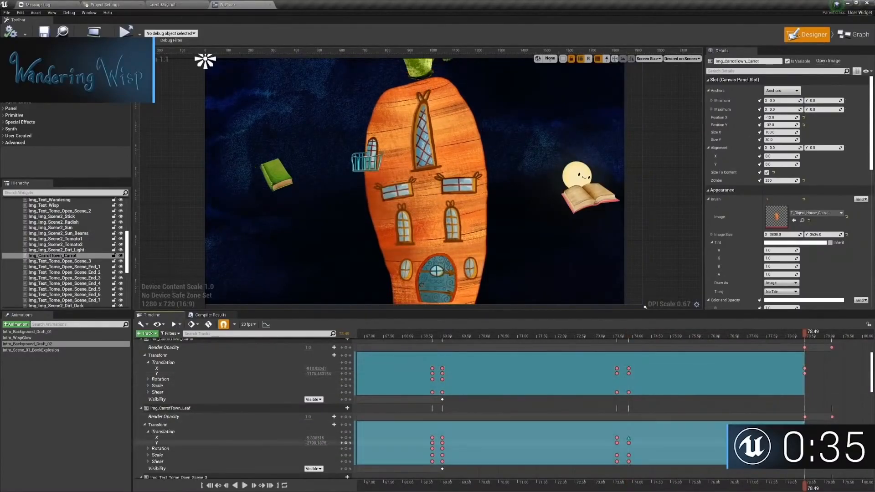
left_click(805, 443)
Step: Play the carrot house's rise from about 68.42, and replay the second rise from just before the 73.90 keys
left_click_drag(437, 335, 414, 335)
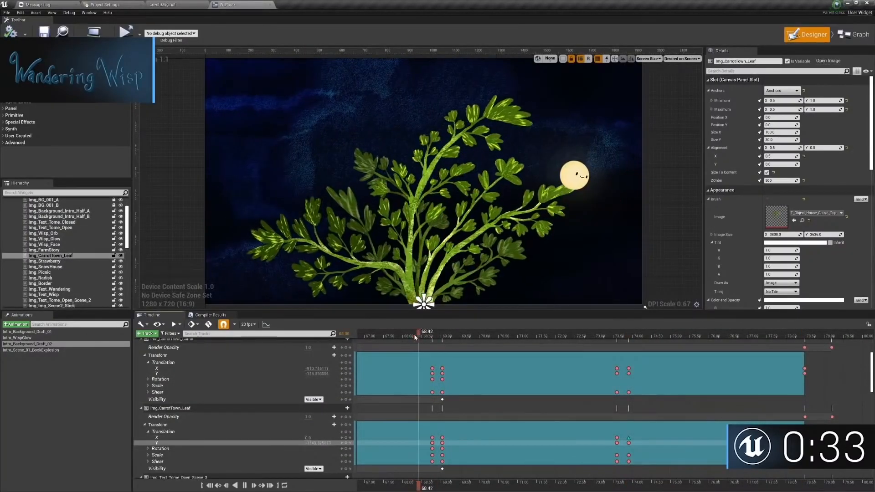
key("space")
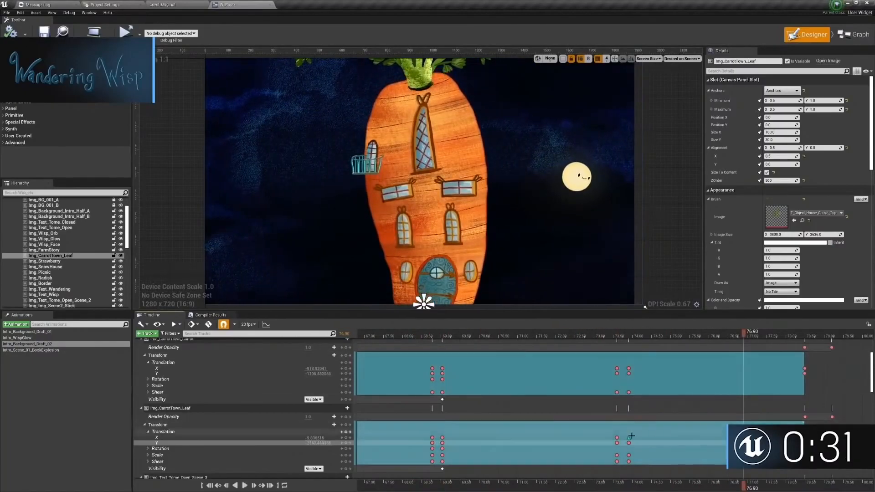
left_click(629, 438)
left_click(604, 336)
key("space")
Step: Add a Y translation key on Img_CarrotTown_Leaf at 76.25, adjusting the leaves' height midway between the 73.90 and 78.49 keys
key("space")
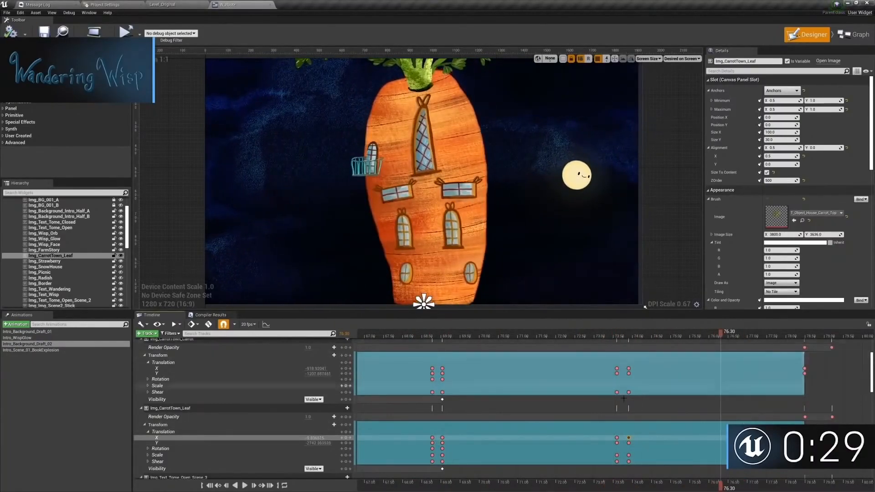
key("comma")
left_click(629, 442)
key("period")
left_click(632, 335)
key("space")
key("space")
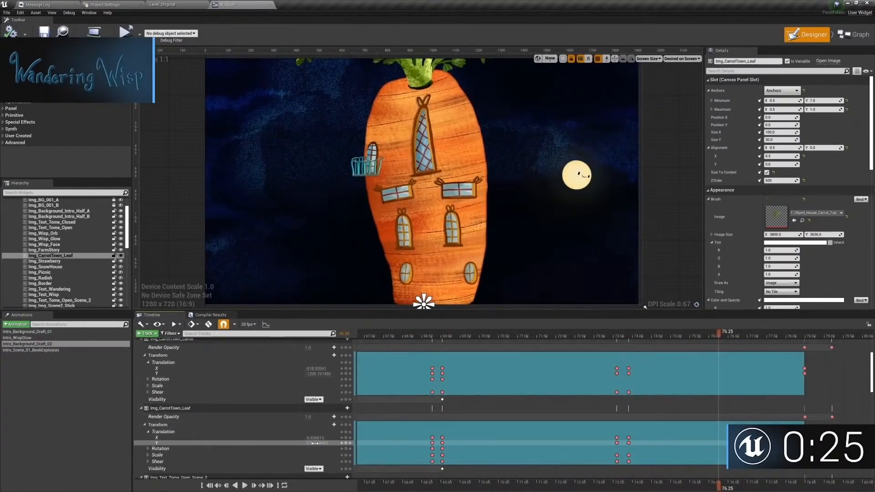
left_click_drag(318, 443, 322, 443)
Step: Play the carrot house's second rise through to about 79.80 to check the adjusted leaf motion
left_click(609, 333)
key("space")
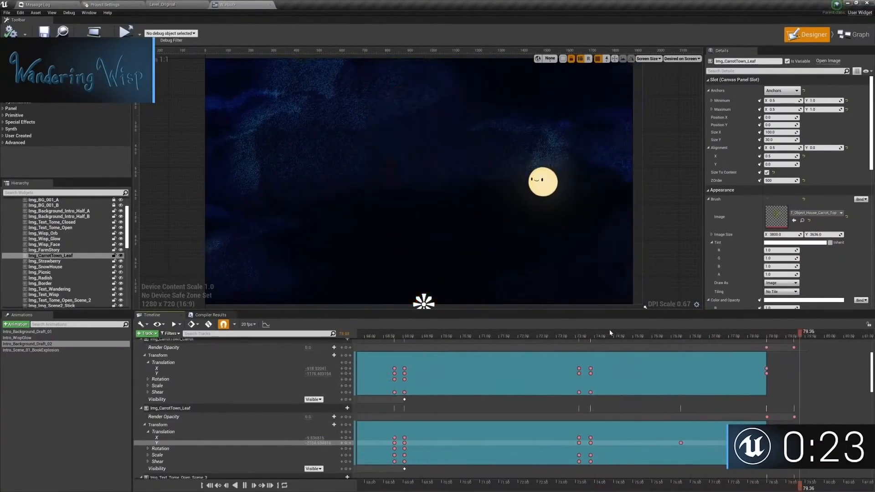
key("space")
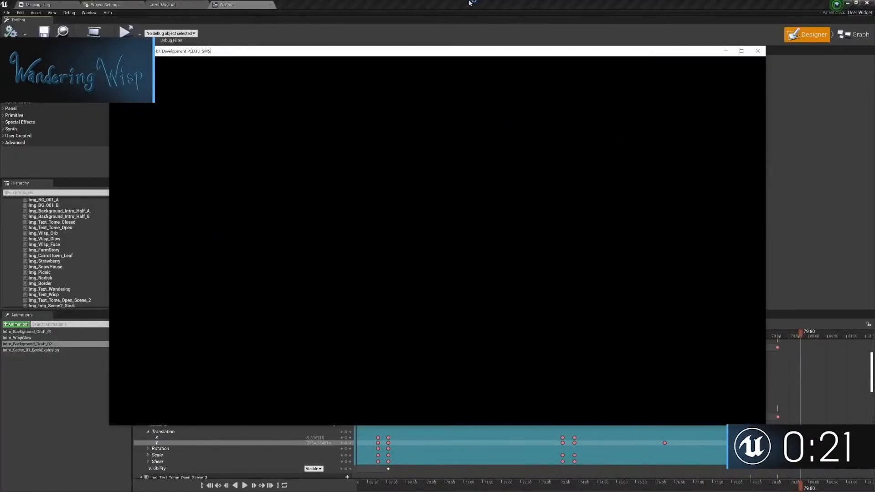